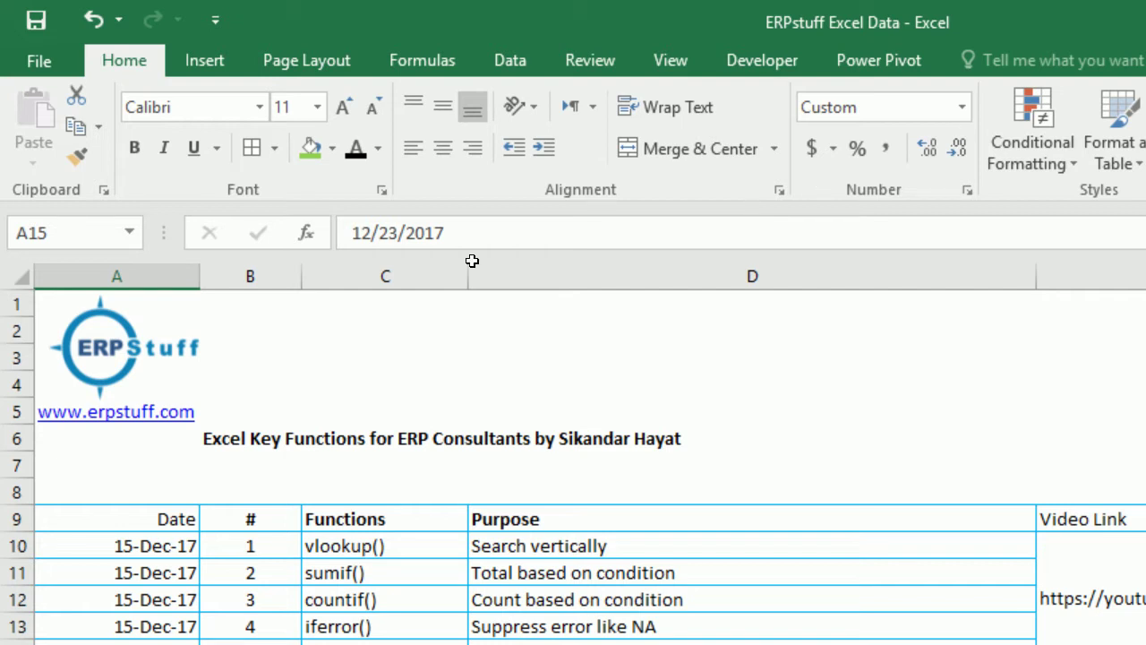
Look through the Functions list on the index sheet, from vlookup() in C10 down to row 15.
{"action": "key", "text": "Up"}
{"action": "key", "text": "Up"}
{"action": "key", "text": "Up"}
{"action": "key", "text": "Up"}
{"action": "key", "text": "Up"}
{"action": "key", "text": "Right"}
{"action": "key", "text": "Right"}
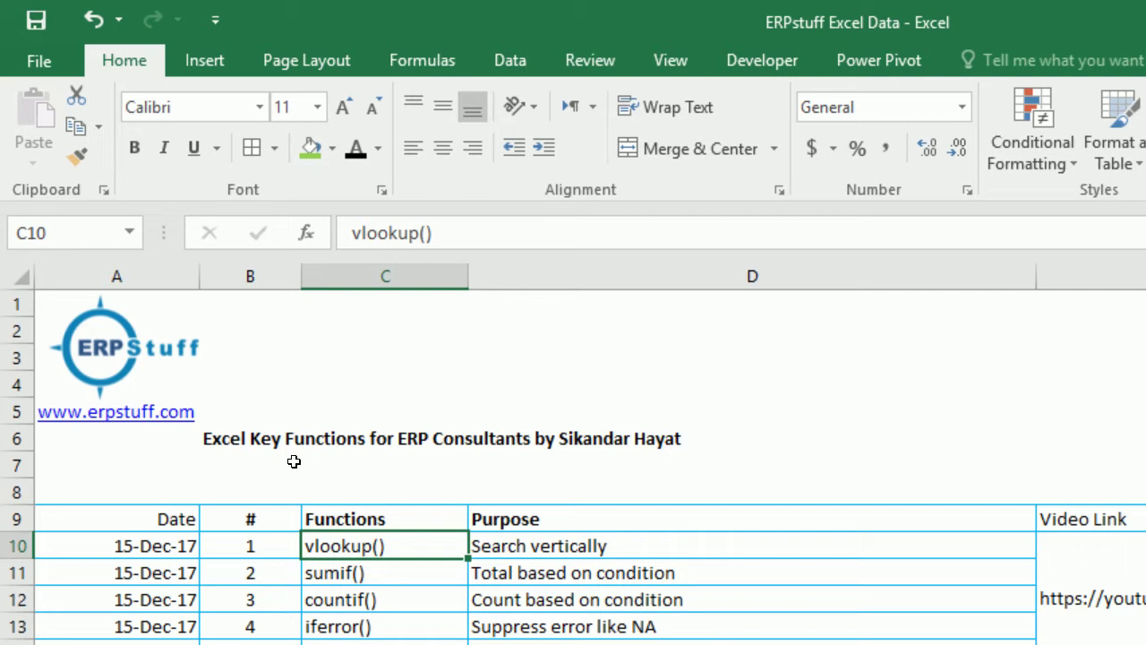
{"action": "key", "text": "Down"}
{"action": "key", "text": "Down"}
{"action": "key", "text": "Down"}
{"action": "key", "text": "Down"}
{"action": "key", "text": "Down"}
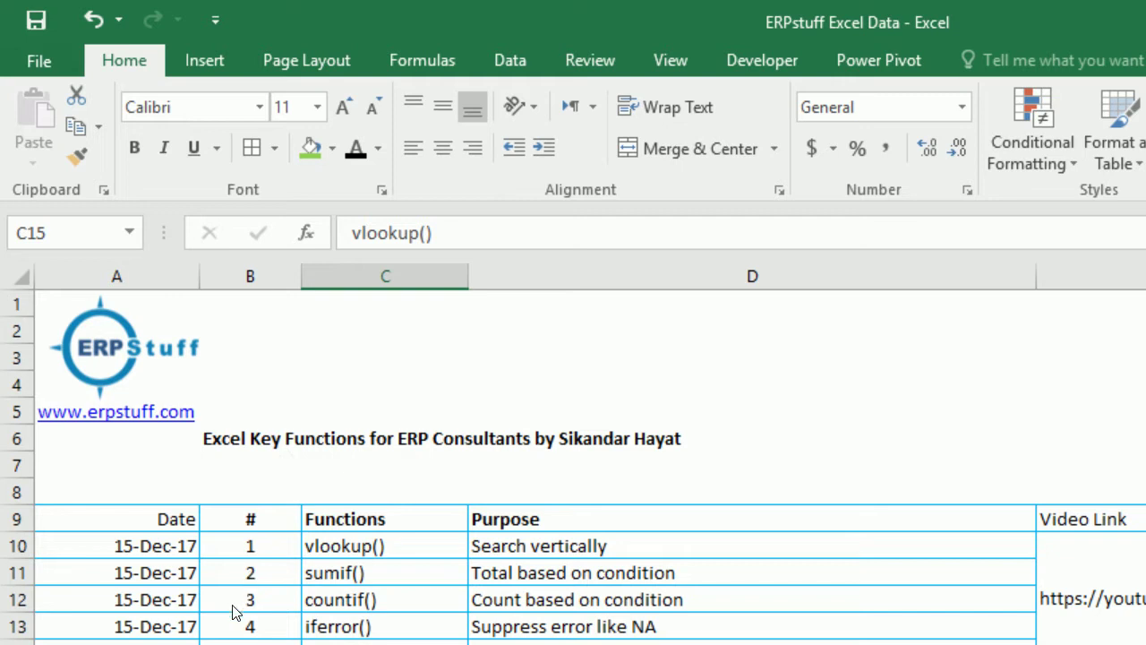
Switch to the next worksheet, which holds the population data, and select the first Year entry in C4.
{"action": "key", "text": "ctrl+Page_Down"}
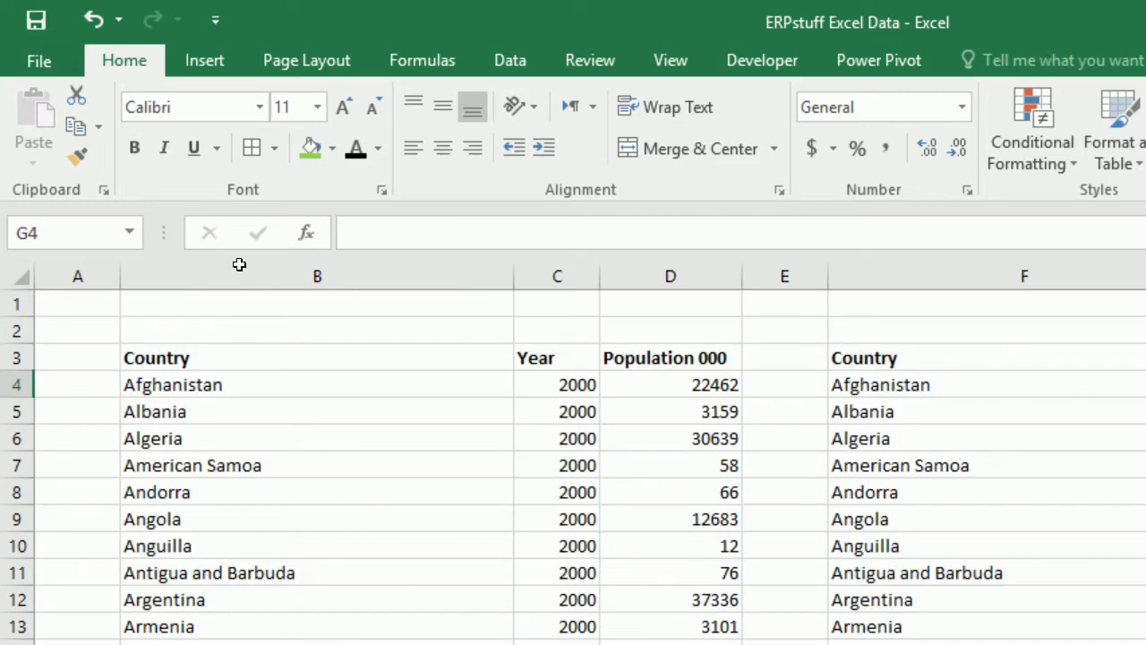
{"action": "key", "text": "Left"}
{"action": "key", "text": "Left"}
{"action": "key", "text": "Left"}
{"action": "key", "text": "Left"}
{"action": "key", "text": "Left"}
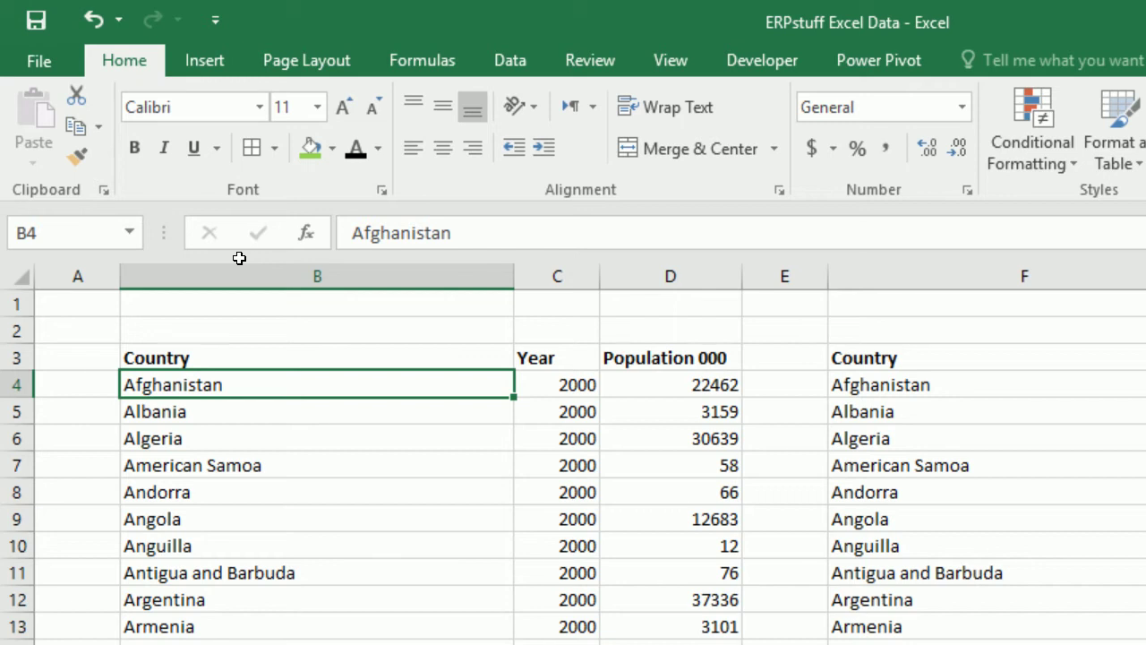
{"action": "key", "text": "Right"}
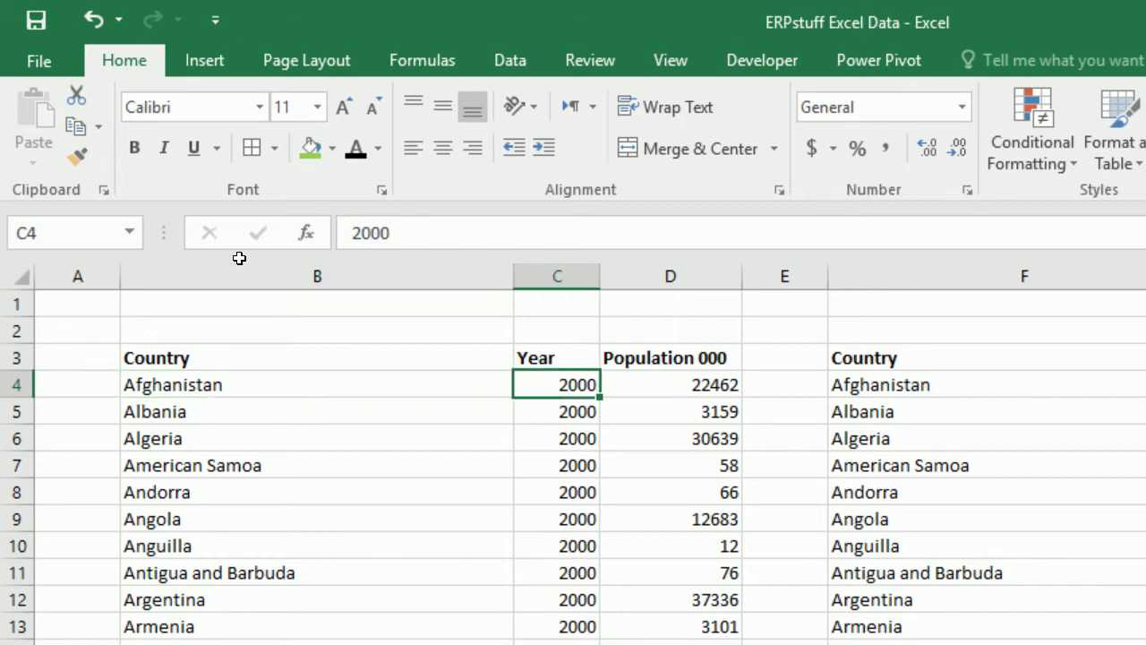
Examine how the Year values run down the source population table as far as row 532.
{"action": "key", "text": "Down"}
{"action": "key", "text": "Down"}
{"action": "key", "text": "Down"}
{"action": "key", "text": "Down"}
{"action": "key", "text": "Down"}
{"action": "key", "text": "Down"}
{"action": "key", "text": "Down"}
{"action": "key", "text": "Down"}
{"action": "key", "text": "Down"}
{"action": "key", "text": "Down"}
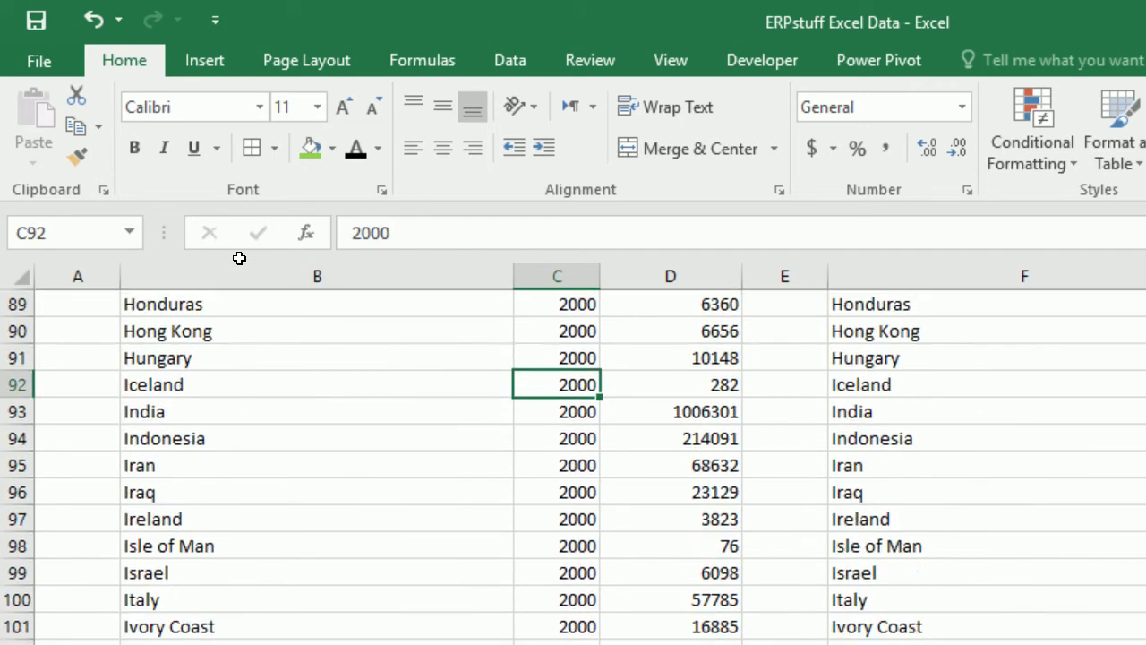
{"action": "key", "text": "Down"}
{"action": "key", "text": "Down"}
{"action": "key", "text": "Down"}
{"action": "key", "text": "Down"}
{"action": "key", "text": "Down"}
{"action": "key", "text": "Down"}
{"action": "key", "text": "Down"}
{"action": "key", "text": "Down"}
{"action": "key", "text": "Down"}
{"action": "key", "text": "Down"}
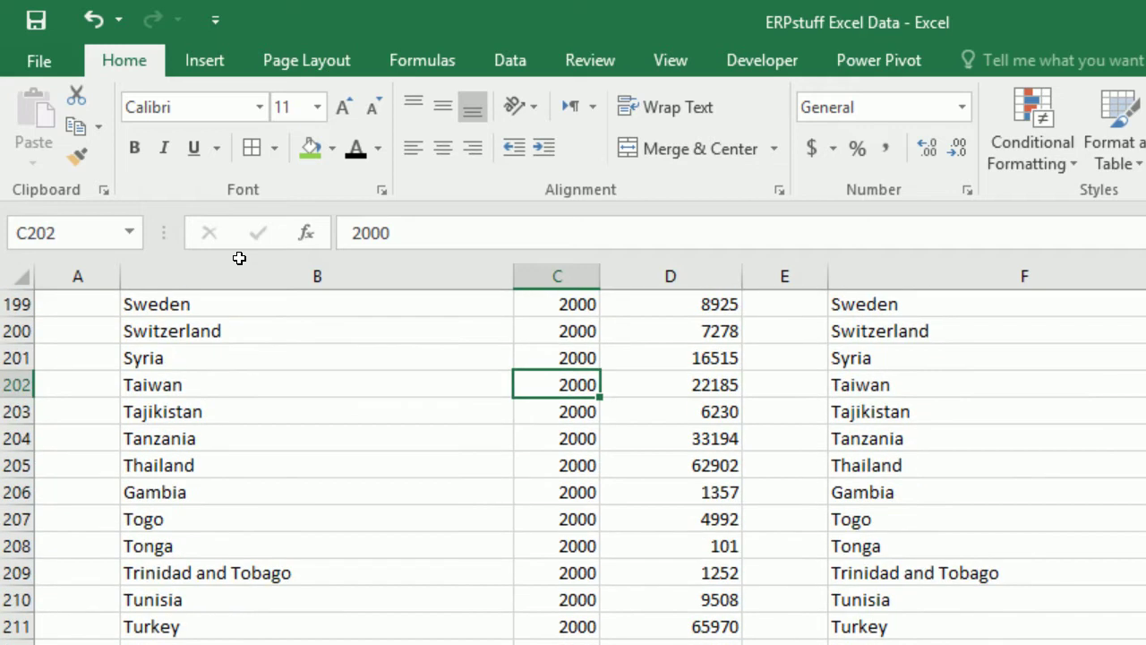
{"action": "key", "text": "Down"}
{"action": "key", "text": "Down"}
{"action": "key", "text": "Down"}
{"action": "key", "text": "Down"}
{"action": "key", "text": "Down"}
{"action": "key", "text": "Down"}
{"action": "key", "text": "Down"}
{"action": "key", "text": "Down"}
{"action": "key", "text": "Down"}
{"action": "key", "text": "Down"}
{"action": "key", "text": "Down"}
{"action": "key", "text": "Down"}
{"action": "key", "text": "Down"}
{"action": "key", "text": "Down"}
{"action": "key", "text": "Down"}
{"action": "key", "text": "Down"}
{"action": "key", "text": "Down"}
{"action": "key", "text": "Down"}
{"action": "key", "text": "Down"}
{"action": "key", "text": "Down"}
{"action": "key", "text": "Down"}
{"action": "key", "text": "Down"}
{"action": "key", "text": "Down"}
{"action": "key", "text": "Down"}
{"action": "key", "text": "Down"}
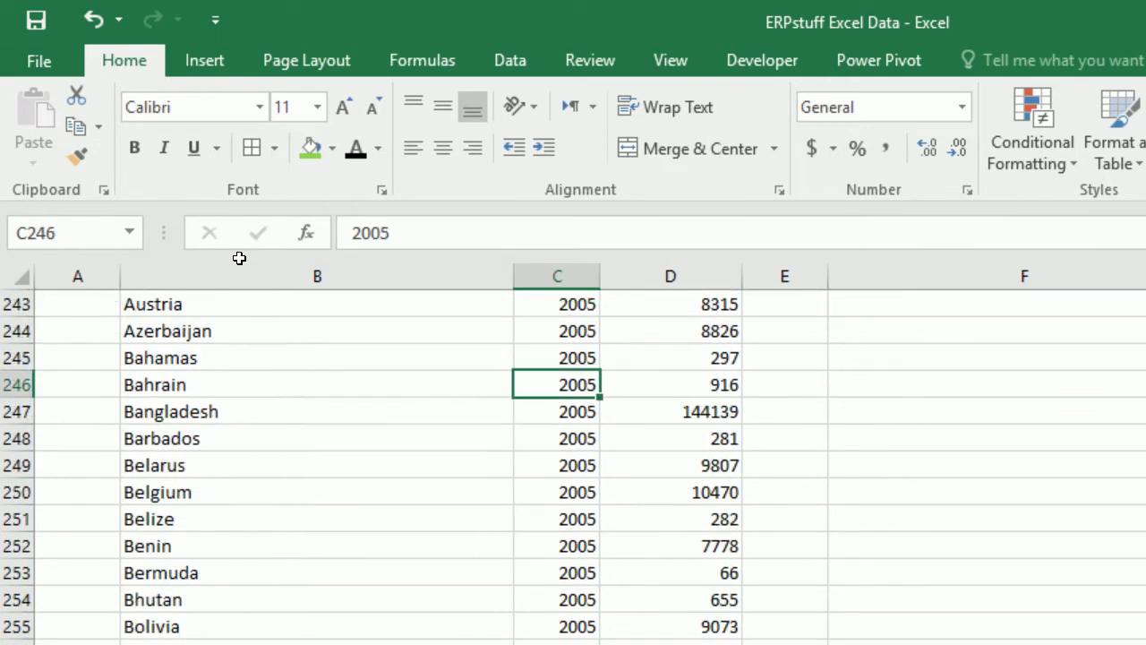
{"action": "key", "text": "Down"}
{"action": "key", "text": "Down"}
{"action": "key", "text": "Down"}
{"action": "key", "text": "Down"}
{"action": "key", "text": "Down"}
{"action": "key", "text": "Down"}
{"action": "key", "text": "Down"}
{"action": "key", "text": "Down"}
{"action": "key", "text": "Down"}
{"action": "key", "text": "Down"}
{"action": "key", "text": "Down"}
{"action": "key", "text": "Down"}
{"action": "key", "text": "Down"}
{"action": "key", "text": "Down"}
{"action": "key", "text": "Down"}
{"action": "key", "text": "Down"}
{"action": "key", "text": "Down"}
{"action": "key", "text": "Down"}
{"action": "key", "text": "Down"}
{"action": "key", "text": "Down"}
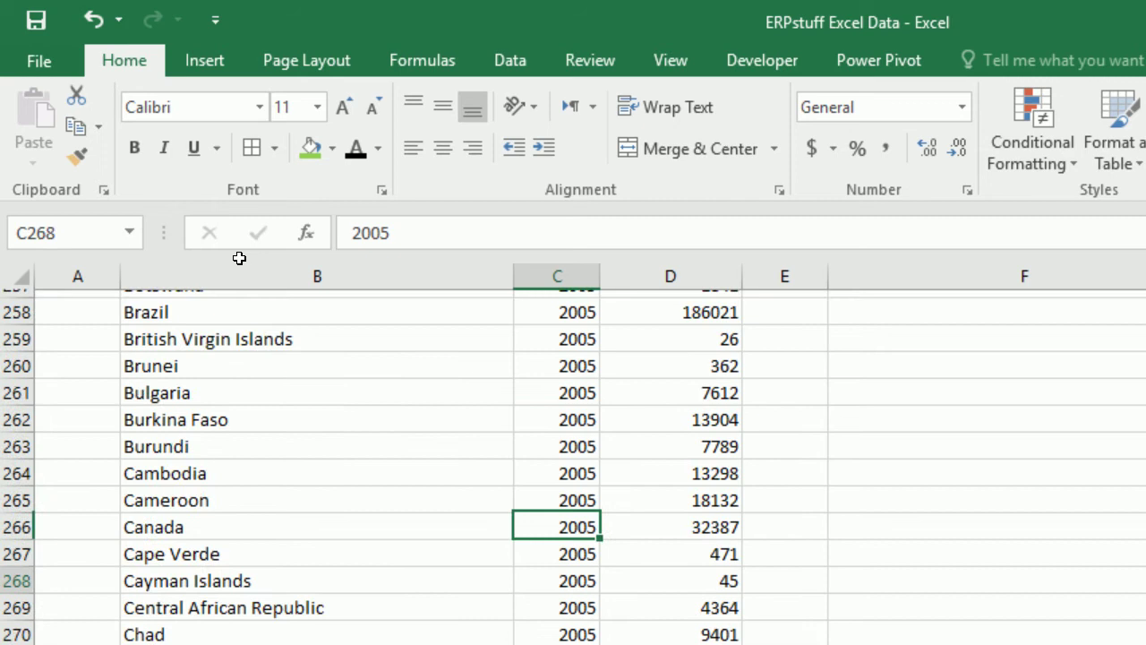
{"action": "key", "text": "Down"}
{"action": "key", "text": "Down"}
{"action": "key", "text": "Down"}
{"action": "key", "text": "Down"}
{"action": "key", "text": "Down"}
{"action": "key", "text": "Down"}
{"action": "key", "text": "Down"}
{"action": "key", "text": "Down"}
{"action": "key", "text": "Down"}
{"action": "key", "text": "Down"}
{"action": "key", "text": "Down"}
{"action": "key", "text": "Down"}
{"action": "key", "text": "Down"}
{"action": "key", "text": "Down"}
{"action": "key", "text": "Down"}
{"action": "key", "text": "Down"}
{"action": "key", "text": "Down"}
{"action": "key", "text": "Down"}
{"action": "key", "text": "Down"}
{"action": "key", "text": "Down"}
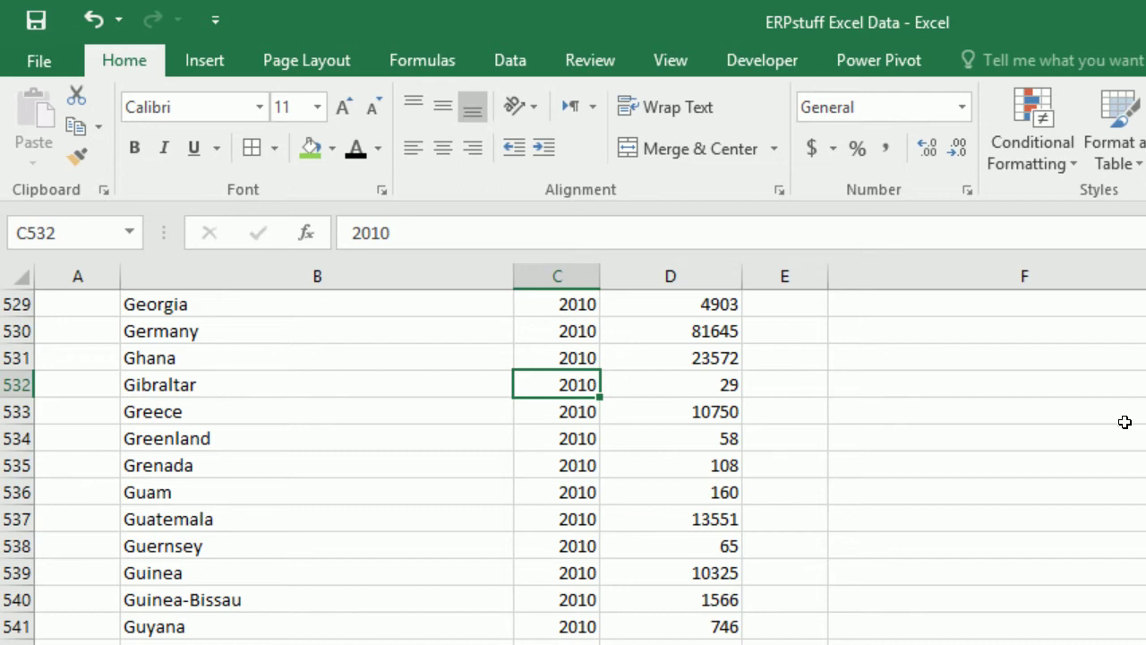
{"action": "left_click_drag", "start_coordinate": [1136, 433], "coordinate": [1143, 196]}
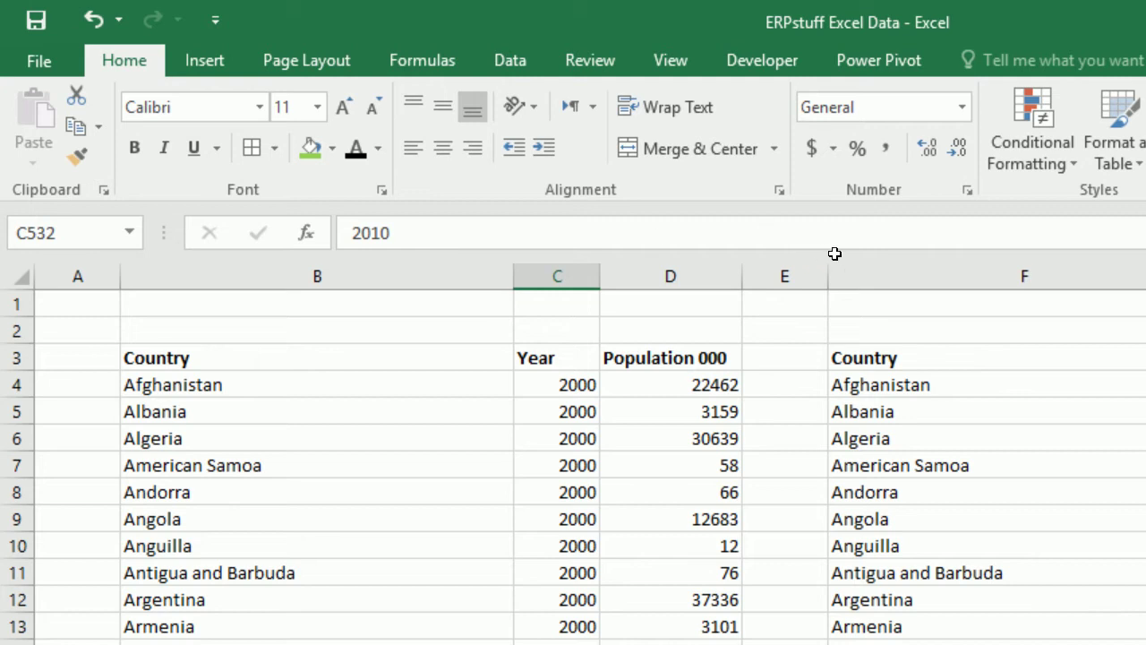
{"action": "key", "text": "ctrl+Home"}
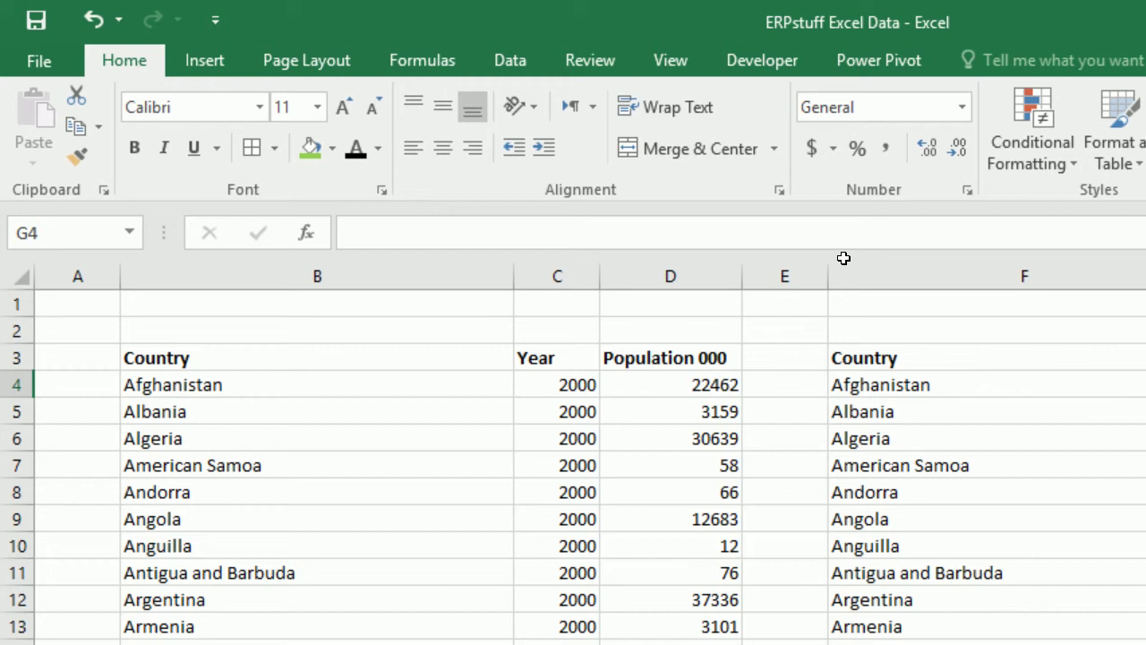
Examine the second table's Country list in column F from its first entry to its end.
{"action": "key", "text": "Left"}
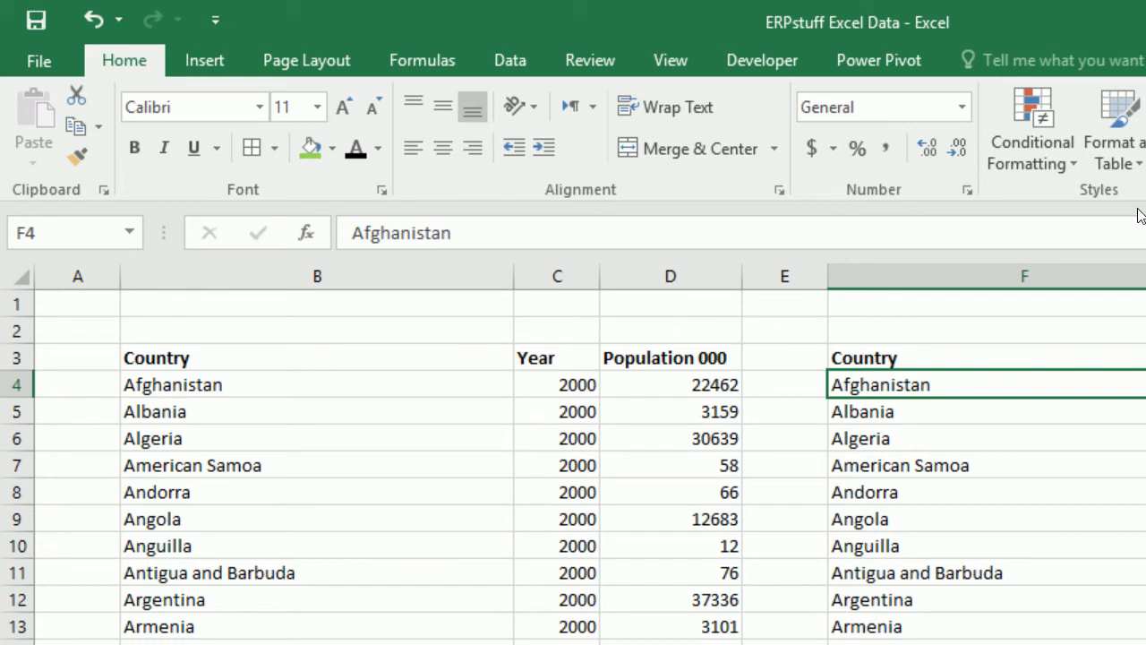
{"action": "scroll", "coordinate": [1134, 266], "scroll_direction": "down", "scroll_amount": 7}
{"action": "left_click_drag", "start_coordinate": [1134, 266], "coordinate": [1134, 300]}
{"action": "scroll", "coordinate": [1134, 300], "scroll_direction": "down", "scroll_amount": 1}
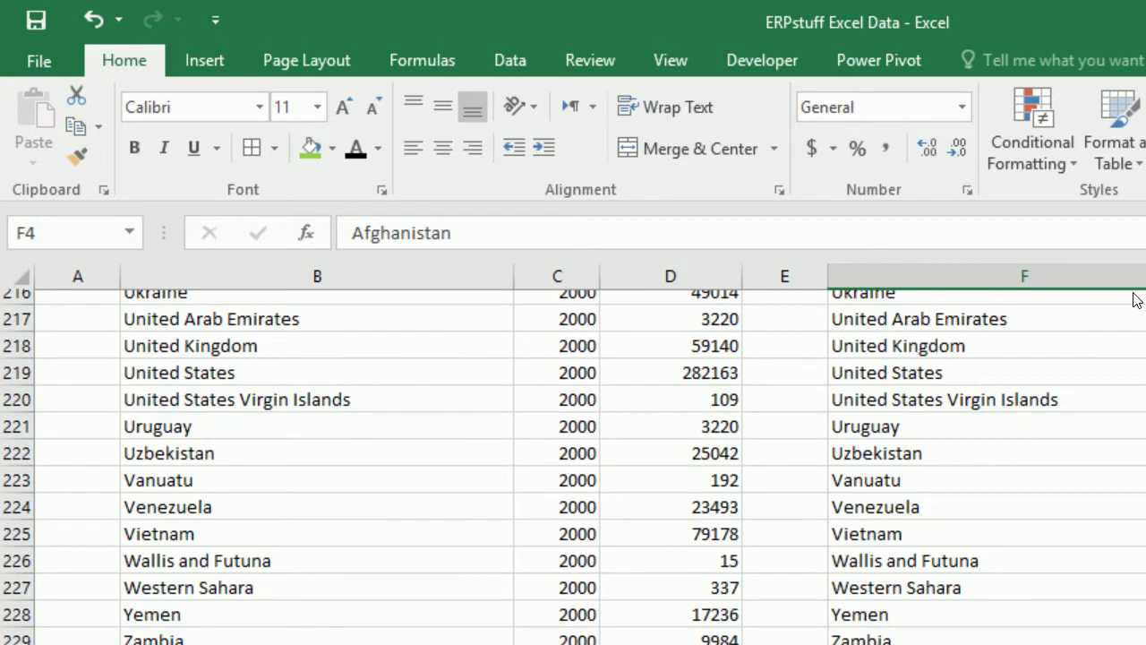
{"action": "left_click_drag", "start_coordinate": [1134, 300], "coordinate": [1143, 199]}
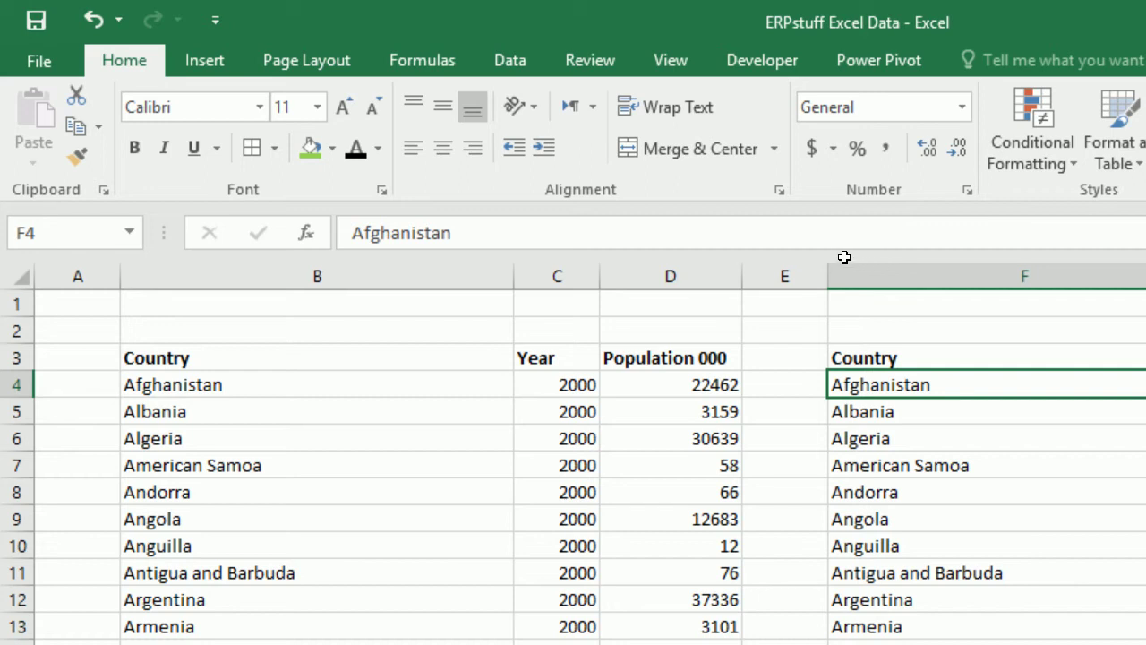
Examine the year headings in row 3 of the second table, starting from G3.
{"action": "key", "text": "Right"}
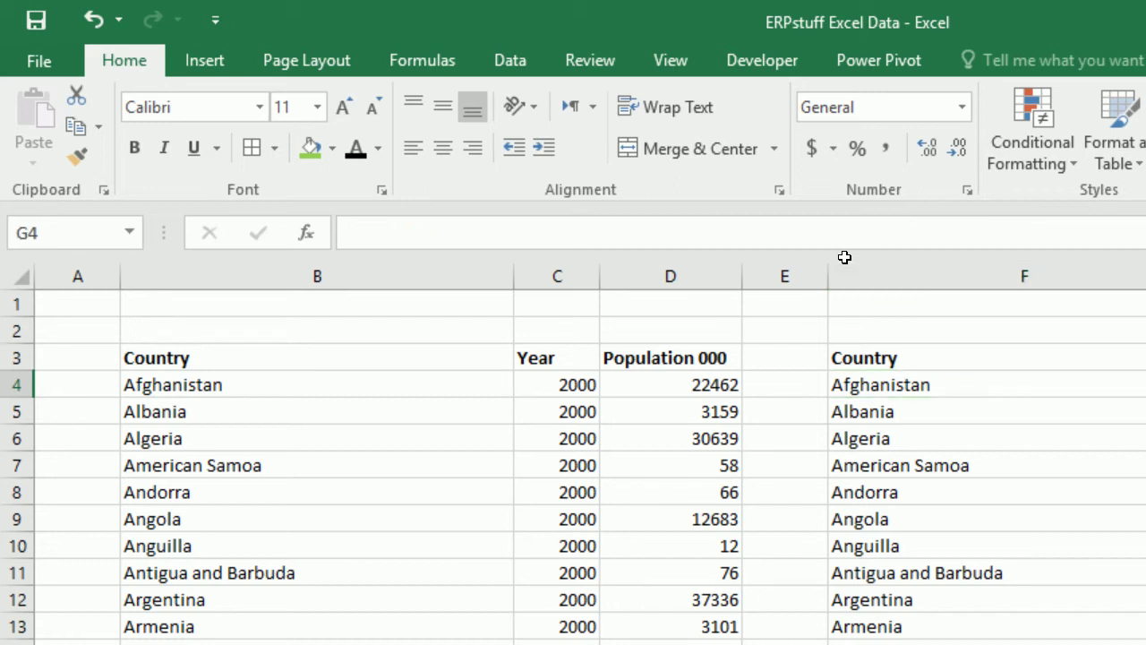
{"action": "key", "text": "Up"}
{"action": "key", "text": "Right"}
{"action": "key", "text": "Right"}
{"action": "key", "text": "Left"}
{"action": "key", "text": "Left"}
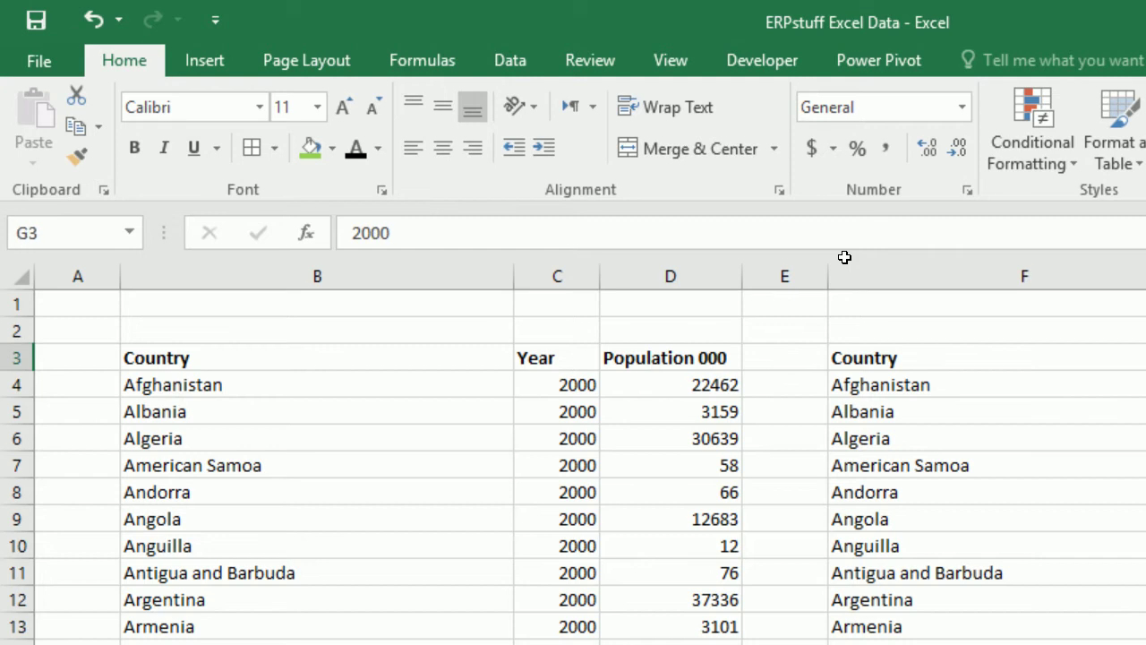
{"action": "key", "text": "Right"}
{"action": "key", "text": "Right"}
{"action": "key", "text": "Right"}
{"action": "key", "text": "Left"}
{"action": "key", "text": "Left"}
{"action": "key", "text": "Left"}
{"action": "key", "text": "Down"}
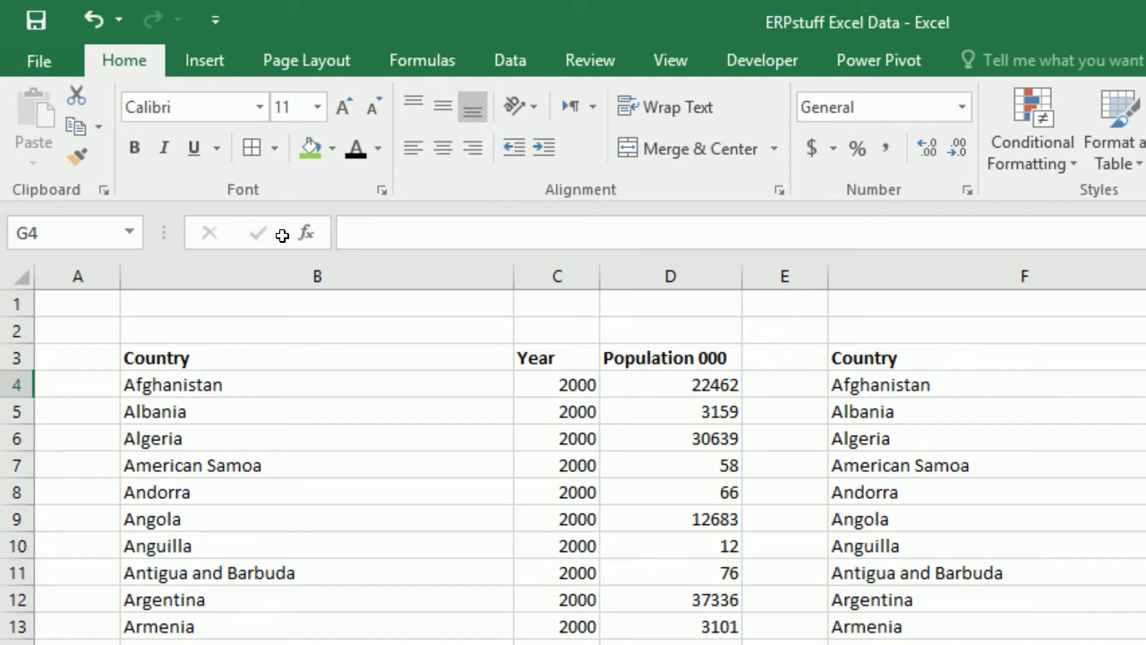
Compare the source table's Country and Year columns with the second table's countries in column F and year headings in row 3.
{"action": "key", "text": "Left"}
{"action": "key", "text": "Left"}
{"action": "key", "text": "Left"}
{"action": "key", "text": "Left"}
{"action": "key", "text": "Left"}
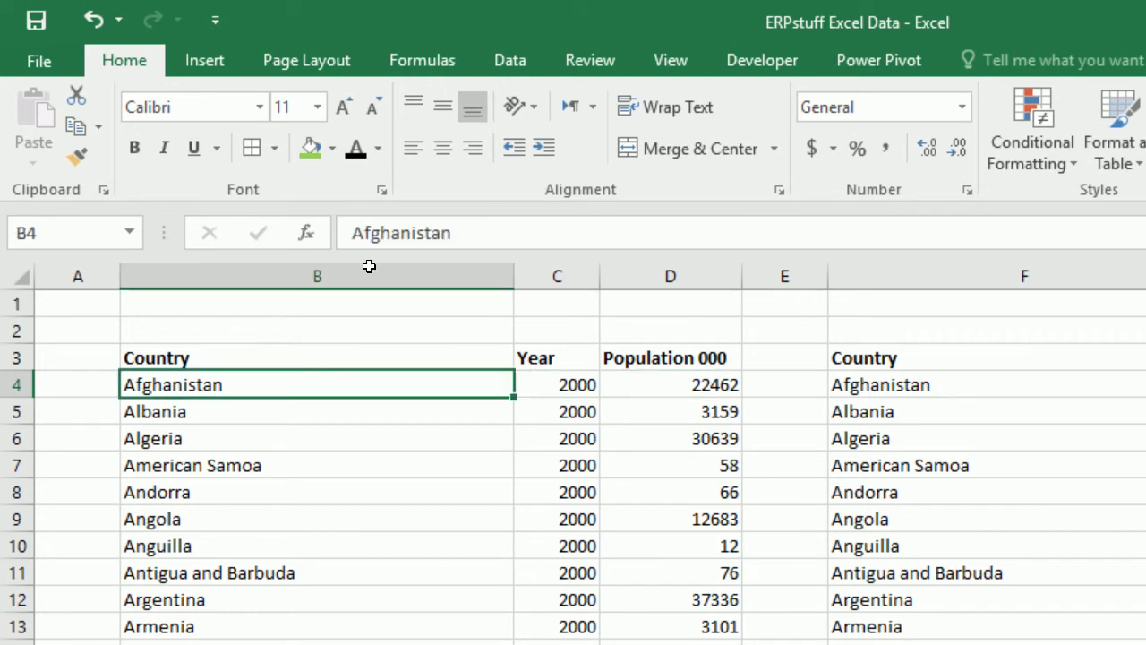
{"action": "key", "text": "Right"}
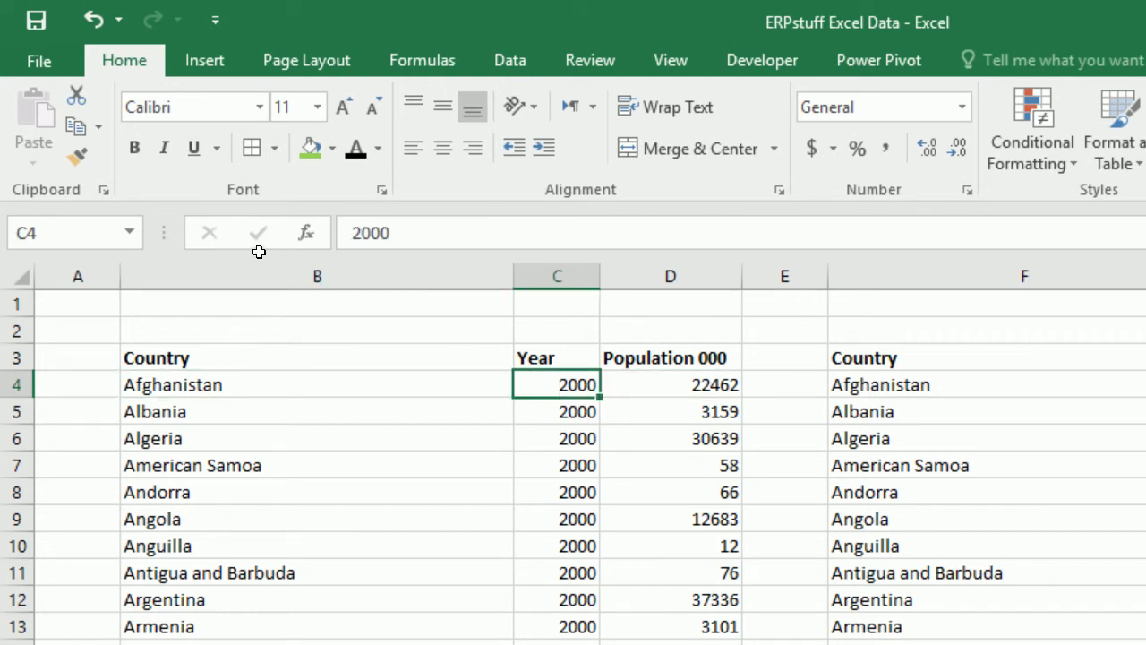
{"action": "key", "text": "Left"}
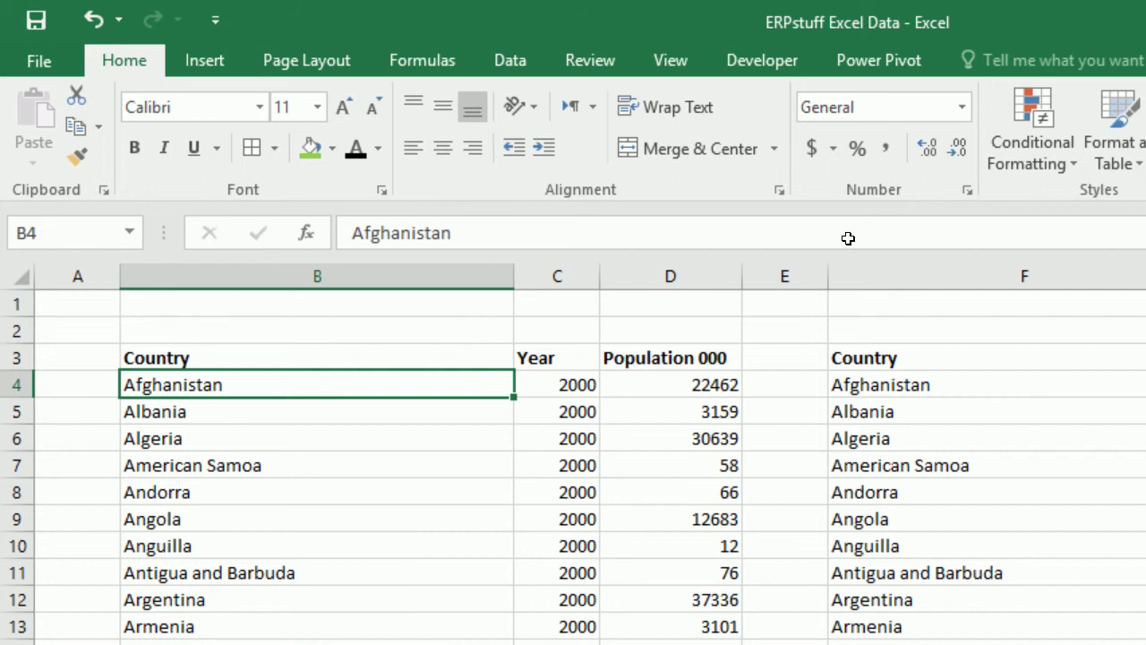
{"action": "key", "text": "Up"}
{"action": "key", "text": "Right"}
{"action": "key", "text": "Right"}
{"action": "key", "text": "Right"}
{"action": "key", "text": "Right"}
{"action": "key", "text": "Right"}
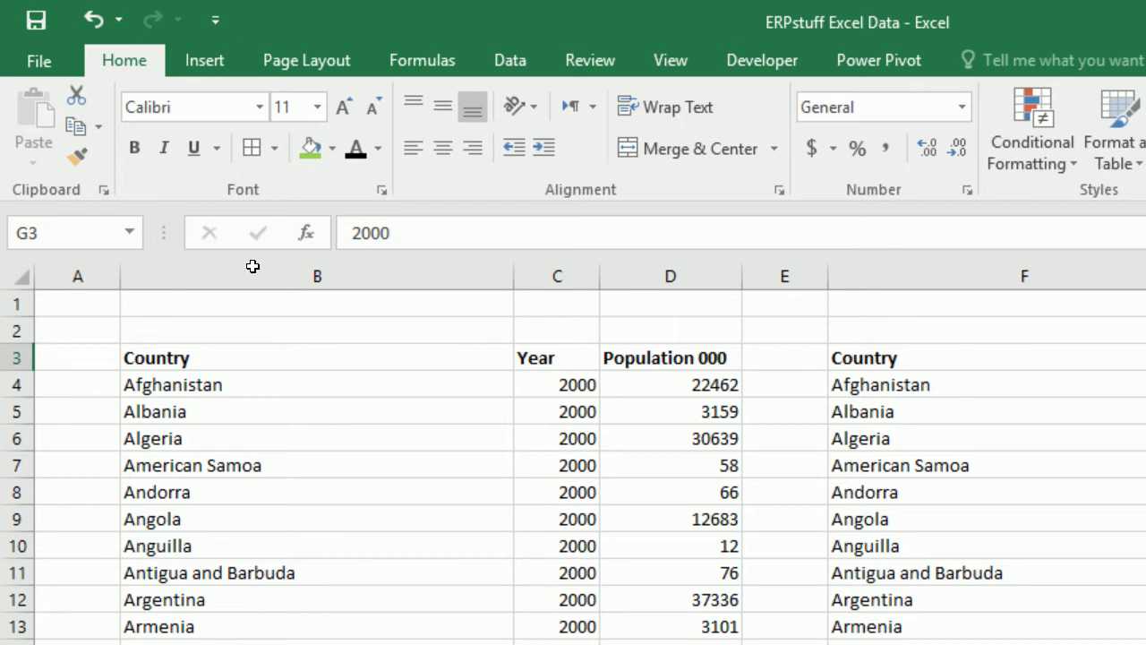
{"action": "key", "text": "Down"}
{"action": "key", "text": "Down"}
{"action": "key", "text": "Left"}
{"action": "key", "text": "Left"}
{"action": "key", "text": "Left"}
{"action": "key", "text": "Left"}
{"action": "key", "text": "Left"}
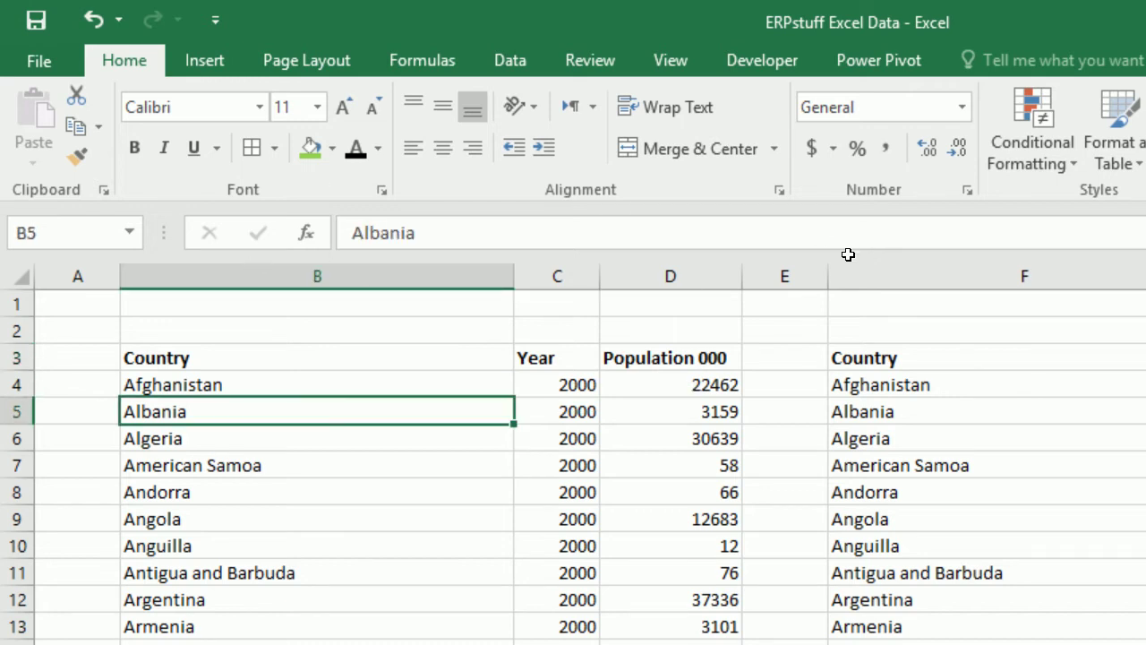
{"action": "key", "text": "Up"}
{"action": "key", "text": "Right"}
{"action": "key", "text": "Right"}
{"action": "key", "text": "Right"}
{"action": "key", "text": "Right"}
{"action": "key", "text": "Right"}
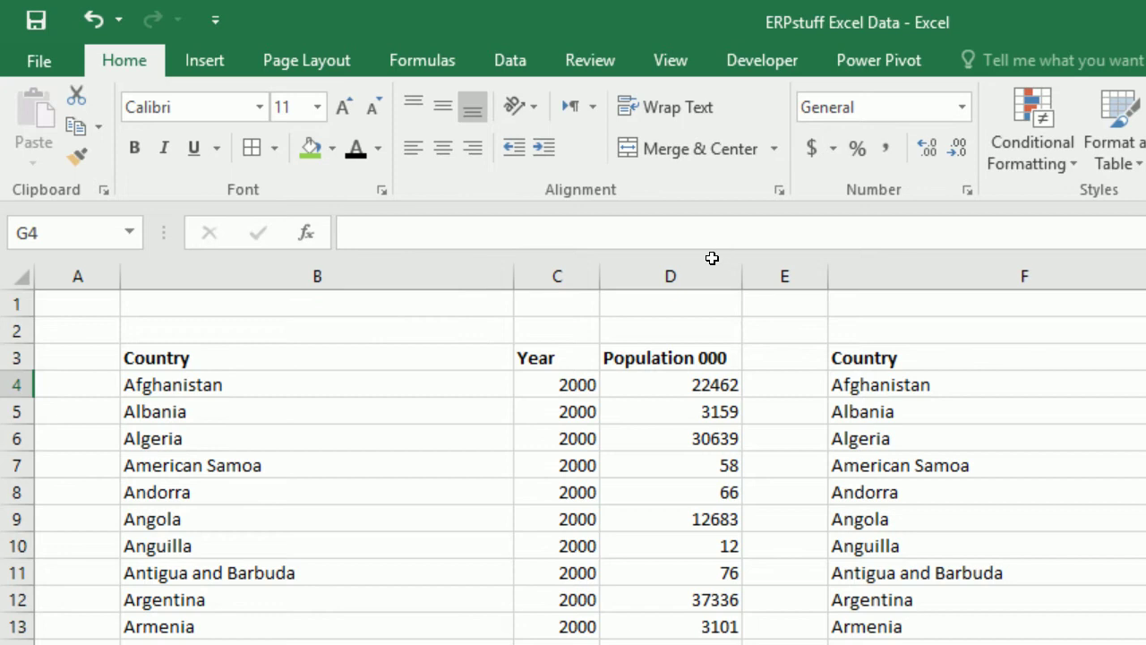
{"action": "key", "text": "Left"}
{"action": "key", "text": "Up"}
{"action": "key", "text": "Right"}
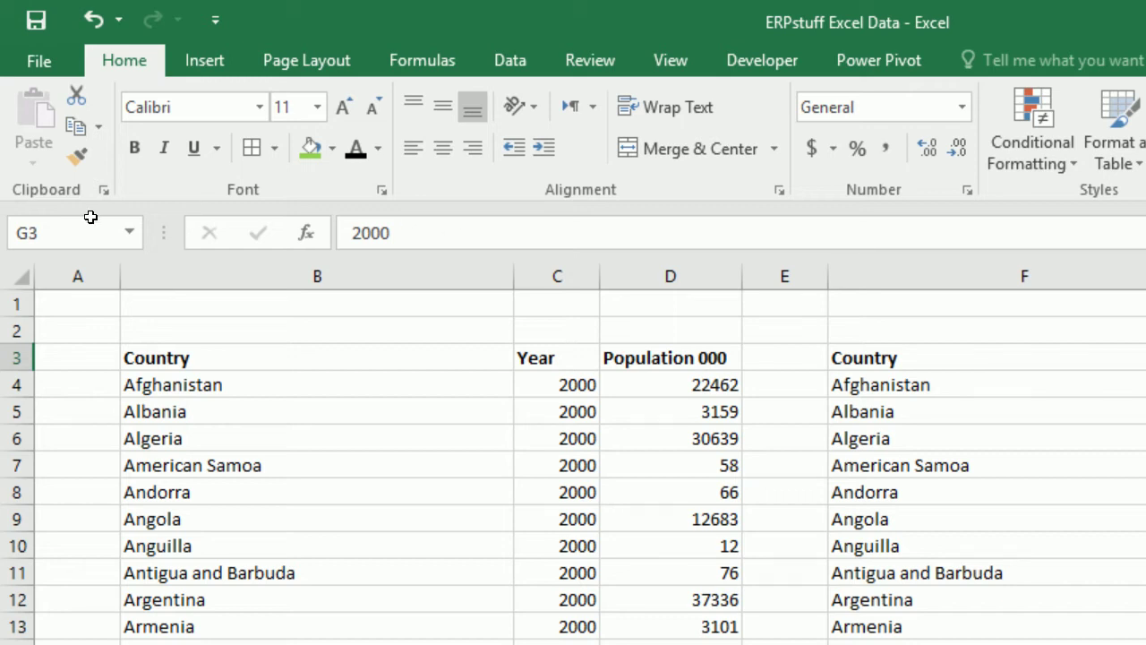
Enter the heading "key" in A3, beside the source table's Country heading.
{"action": "key", "text": "Home"}
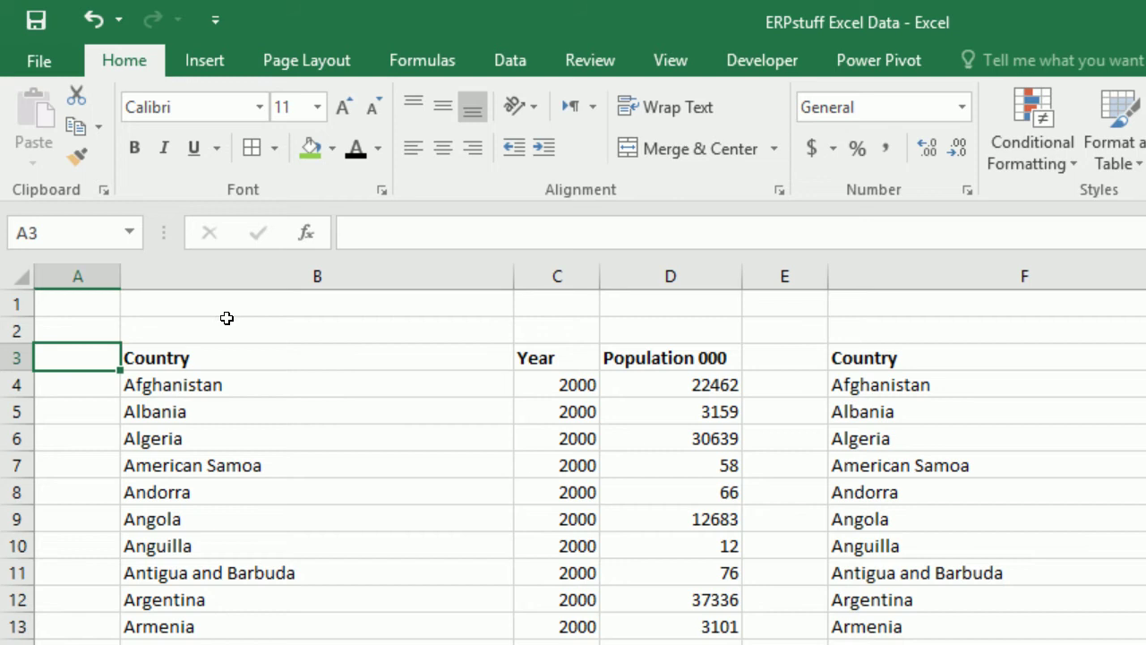
{"action": "type", "text": "key"}
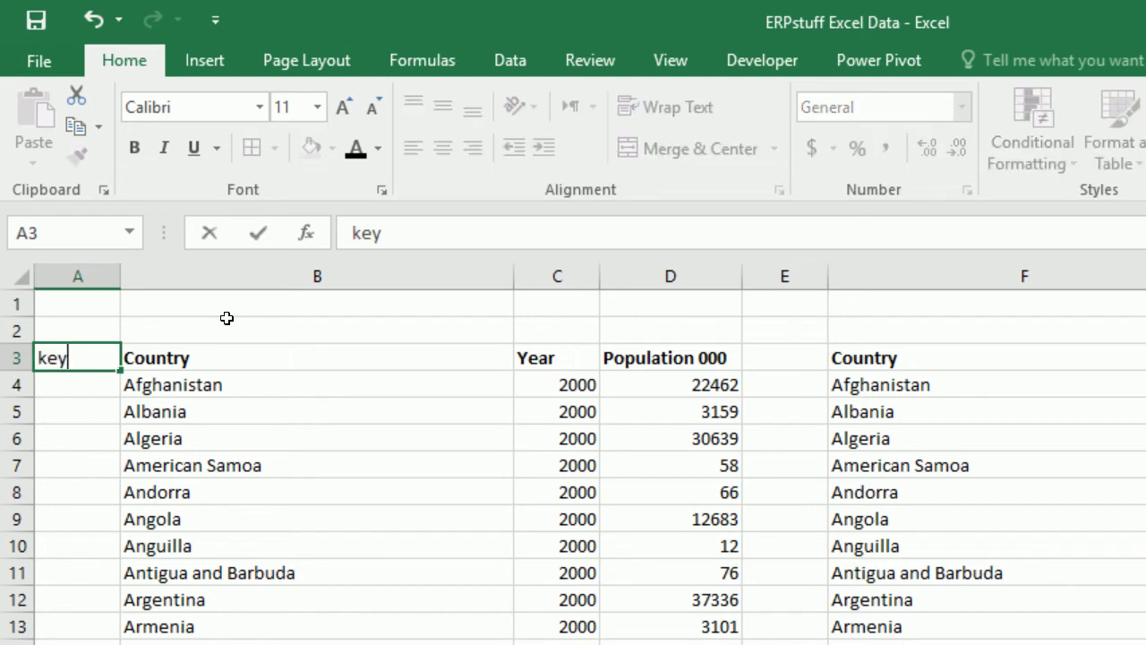
{"action": "key", "text": "Return"}
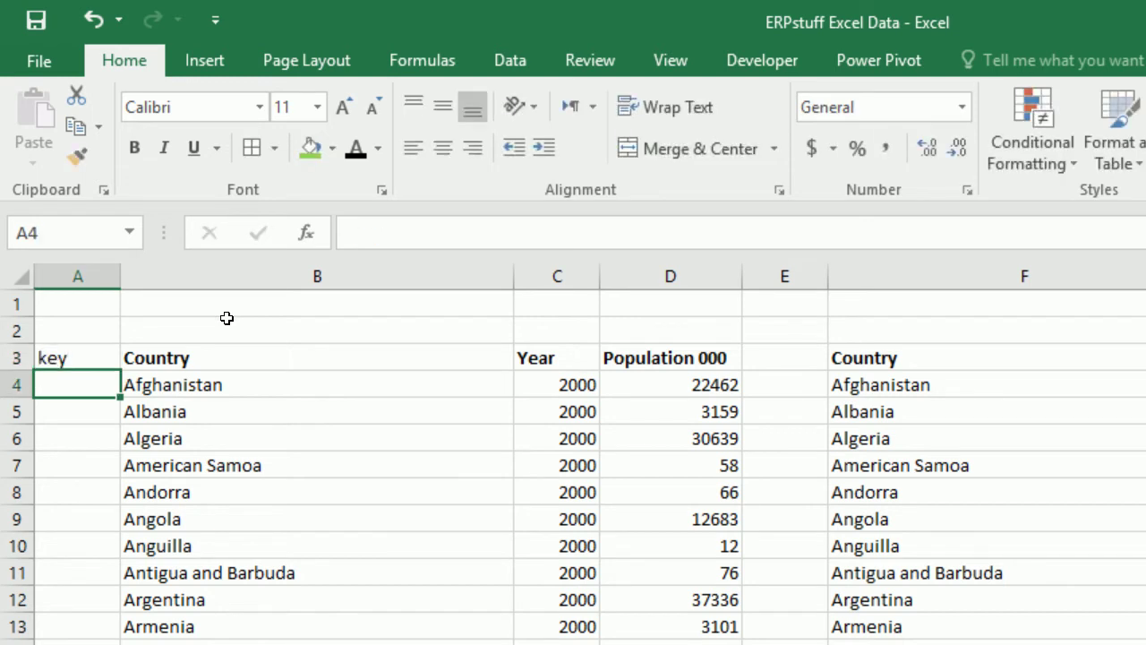
Enter the formula =B4&C4 in A4 to combine the country and year into a key.
{"action": "type", "text": "="}
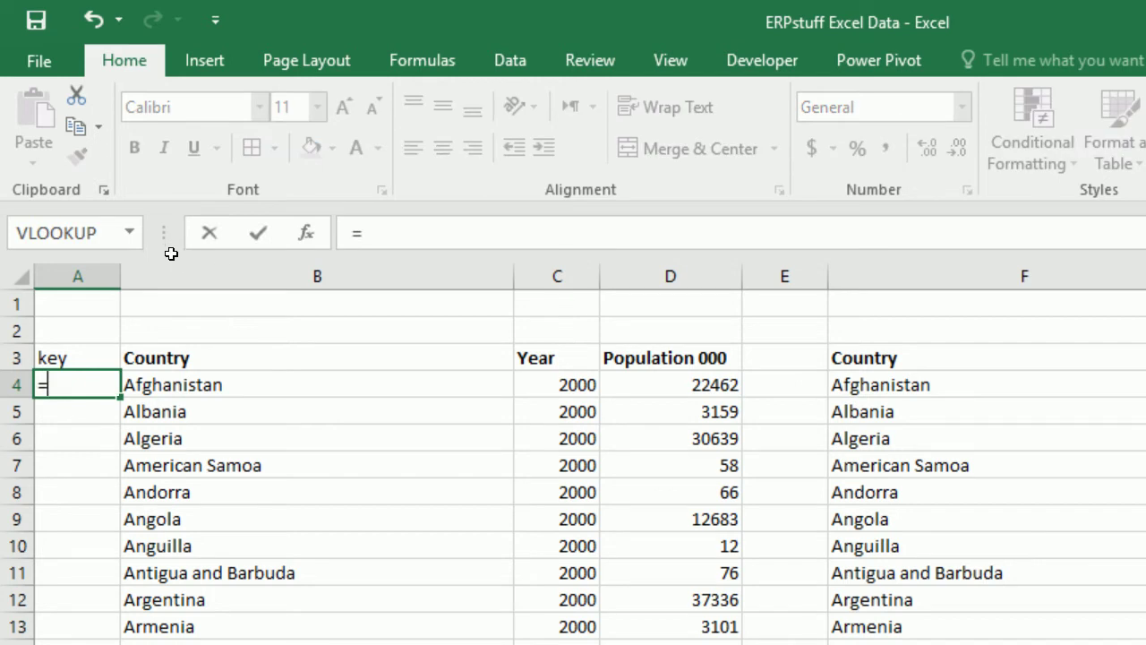
{"action": "key", "text": "Right"}
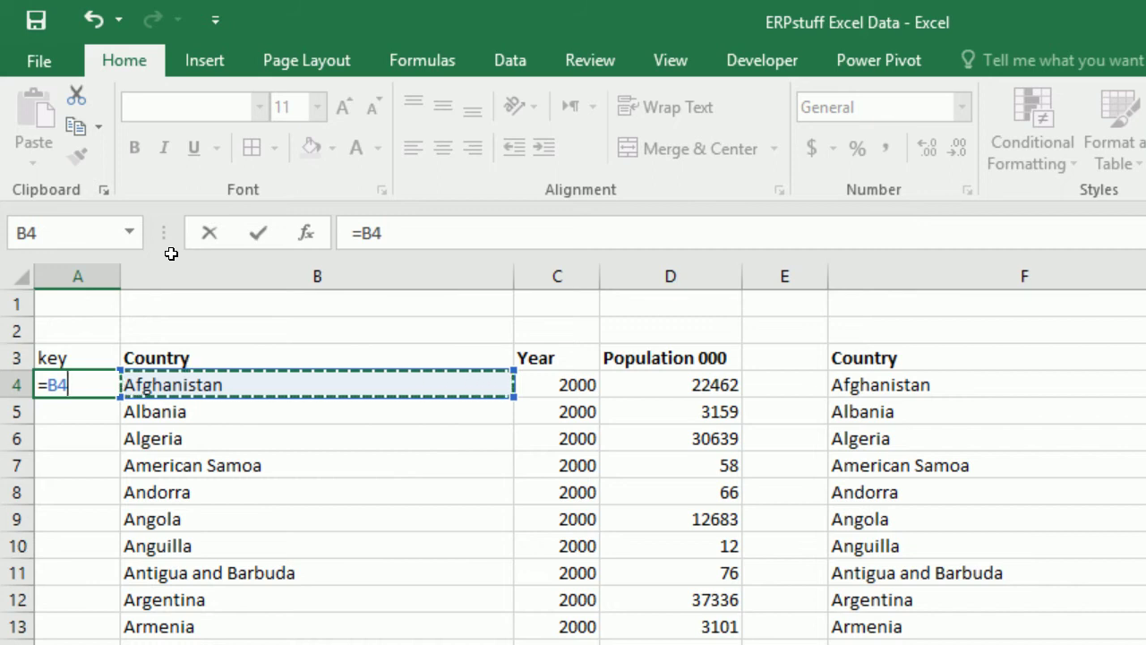
{"action": "type", "text": "&"}
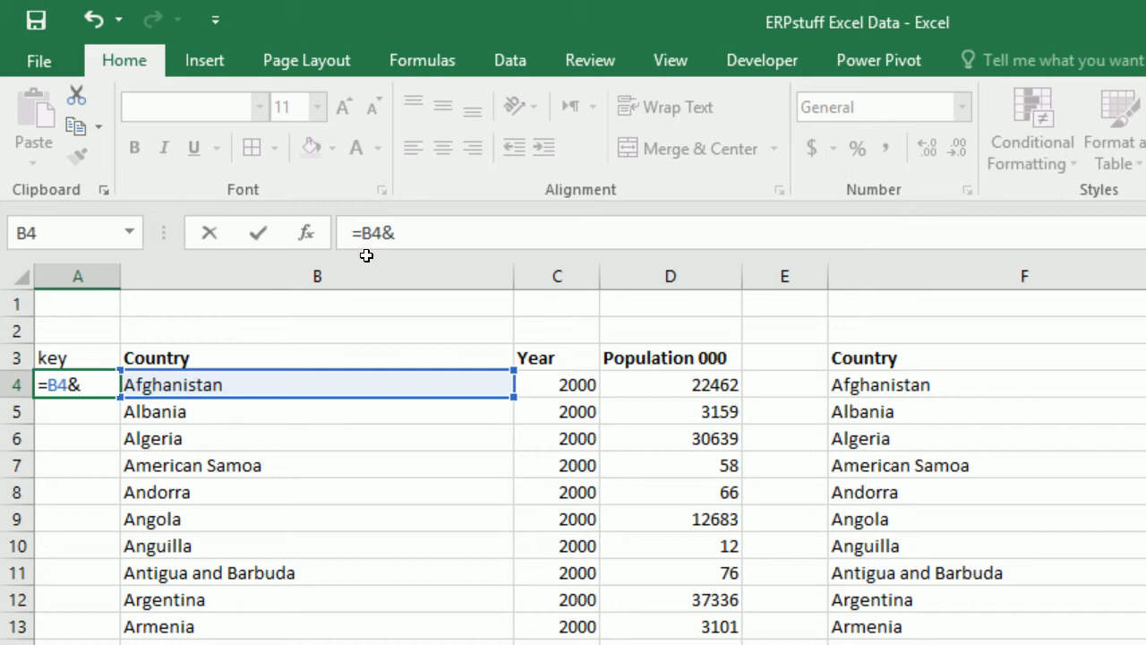
{"action": "key", "text": "Right"}
{"action": "key", "text": "Right"}
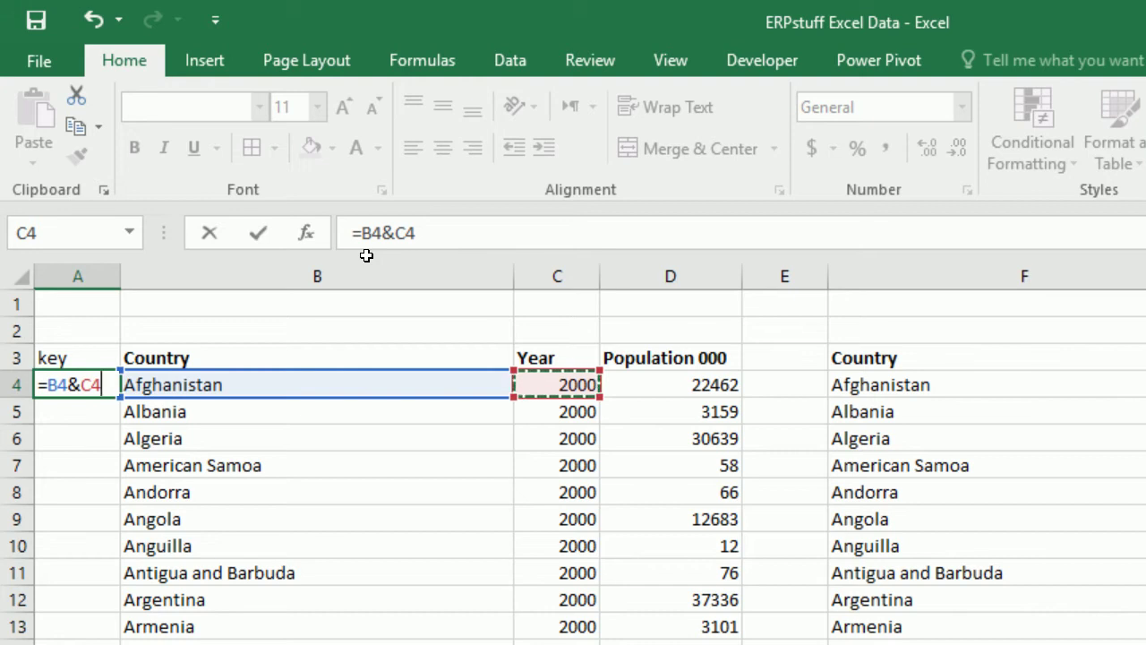
{"action": "key", "text": "Return"}
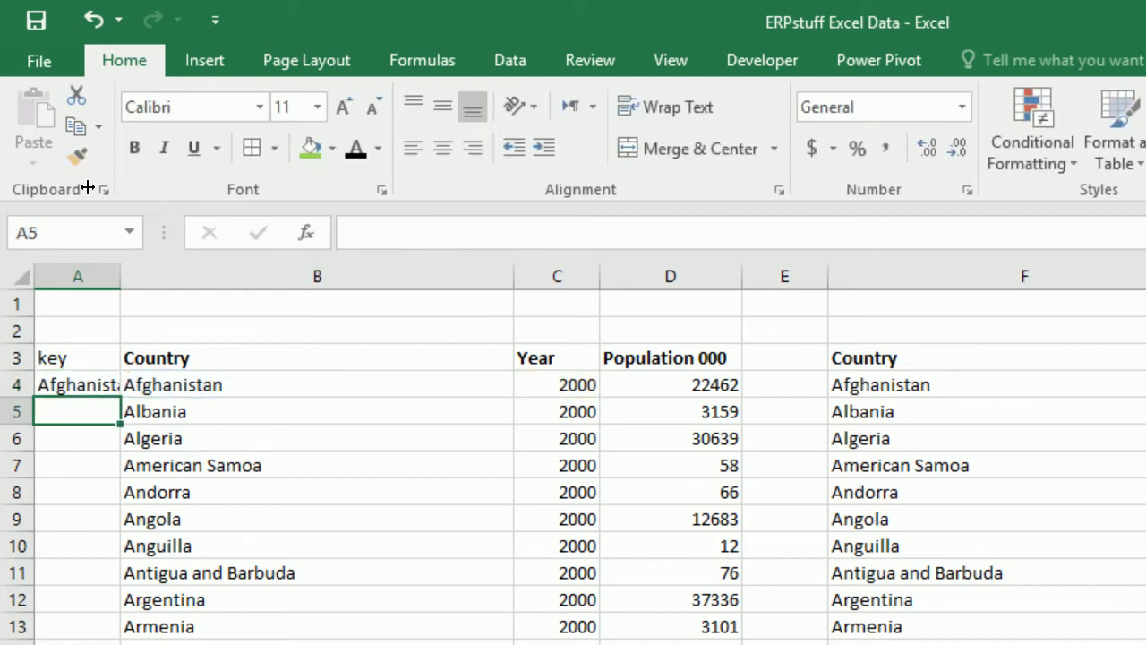
AutoFit the width of column A to the key in A4.
{"action": "key", "text": "alt+h"}
{"action": "key", "text": "o"}
{"action": "key", "text": "i"}
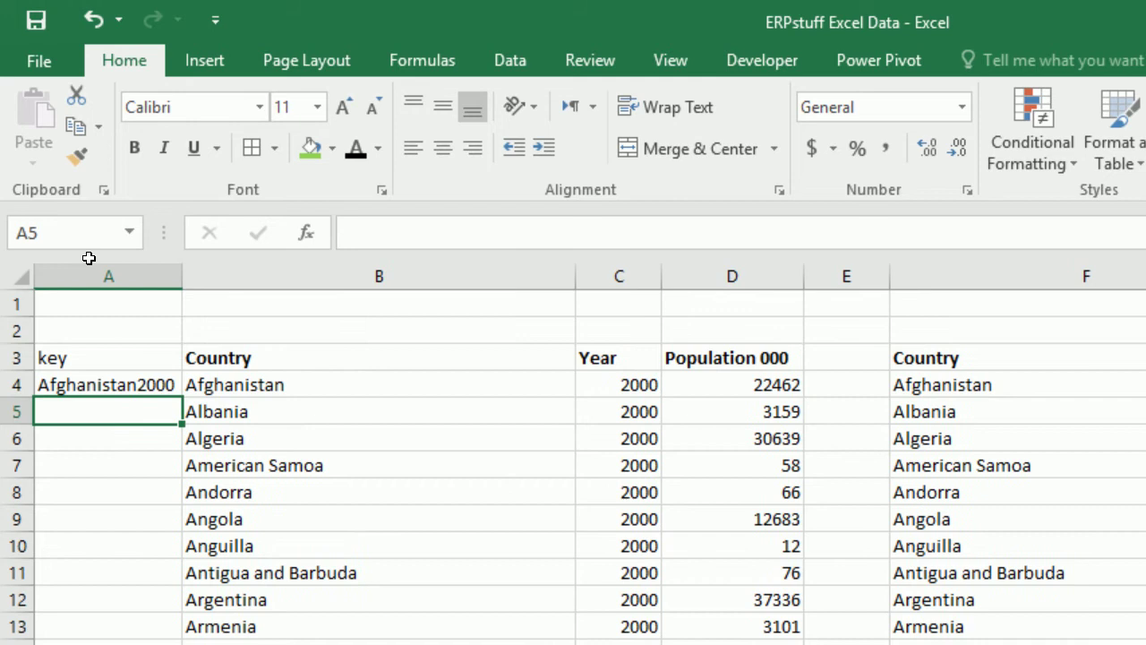
Fill the key formula from A4 down column A for all rows of the source table.
{"action": "key", "text": "Up"}
{"action": "key", "text": "ctrl+shift+Down"}
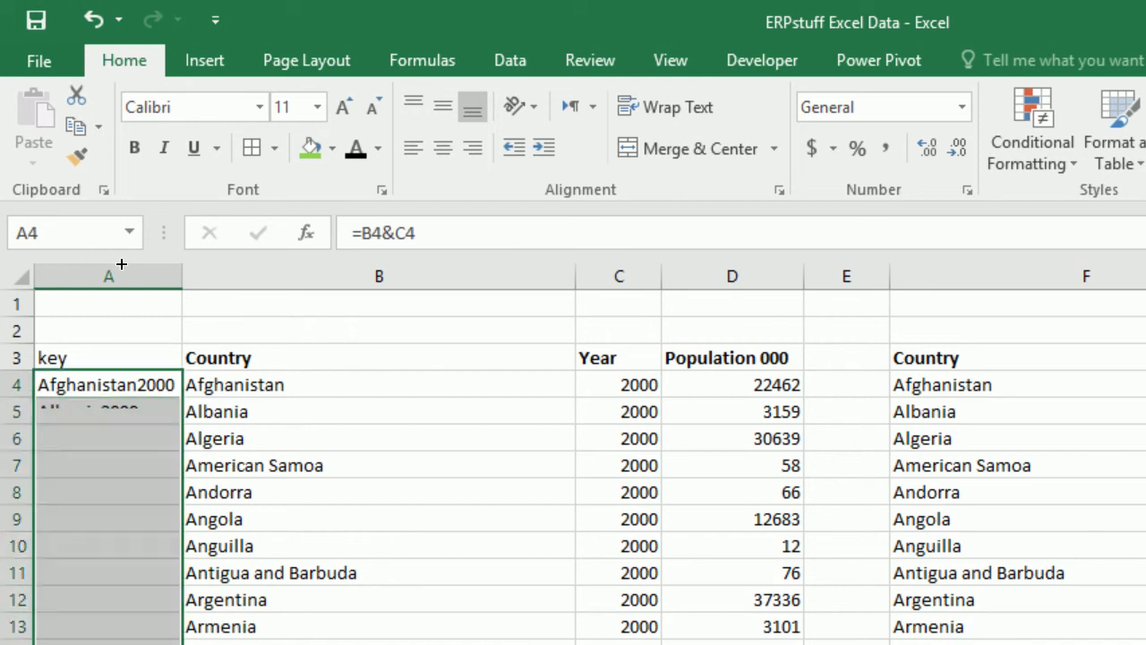
{"action": "key", "text": "ctrl+d"}
{"action": "key", "text": "Down"}
{"action": "key", "text": "Down"}
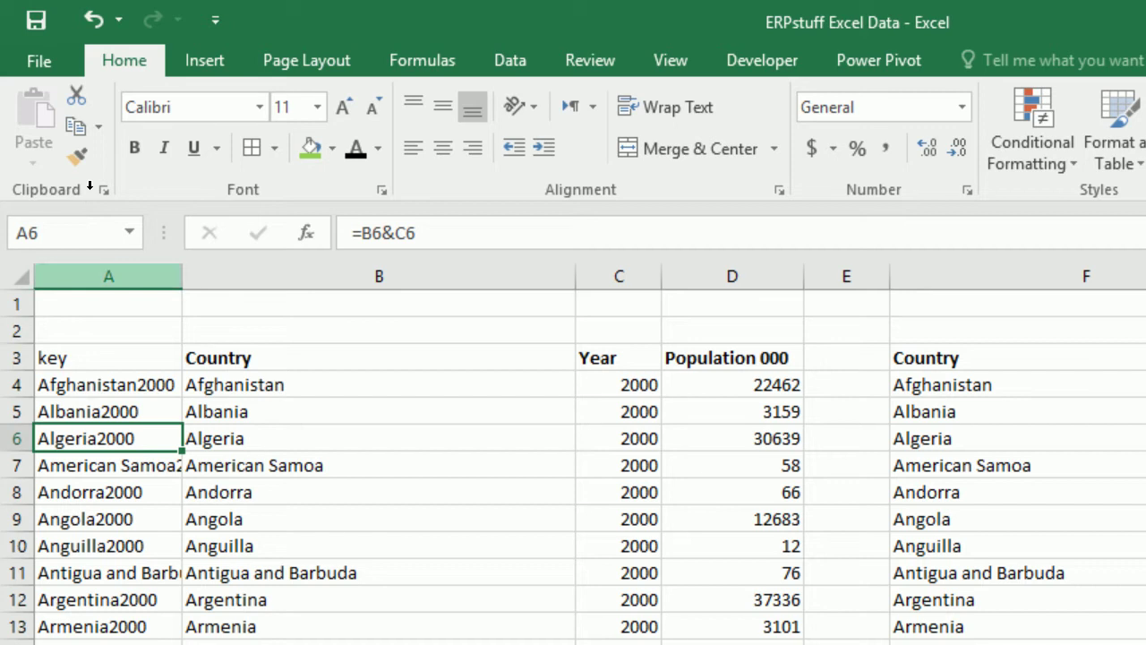
Replace the key formulas in column A with their values by copying the column and pasting it over itself as values.
{"action": "key", "text": "ctrl+space"}
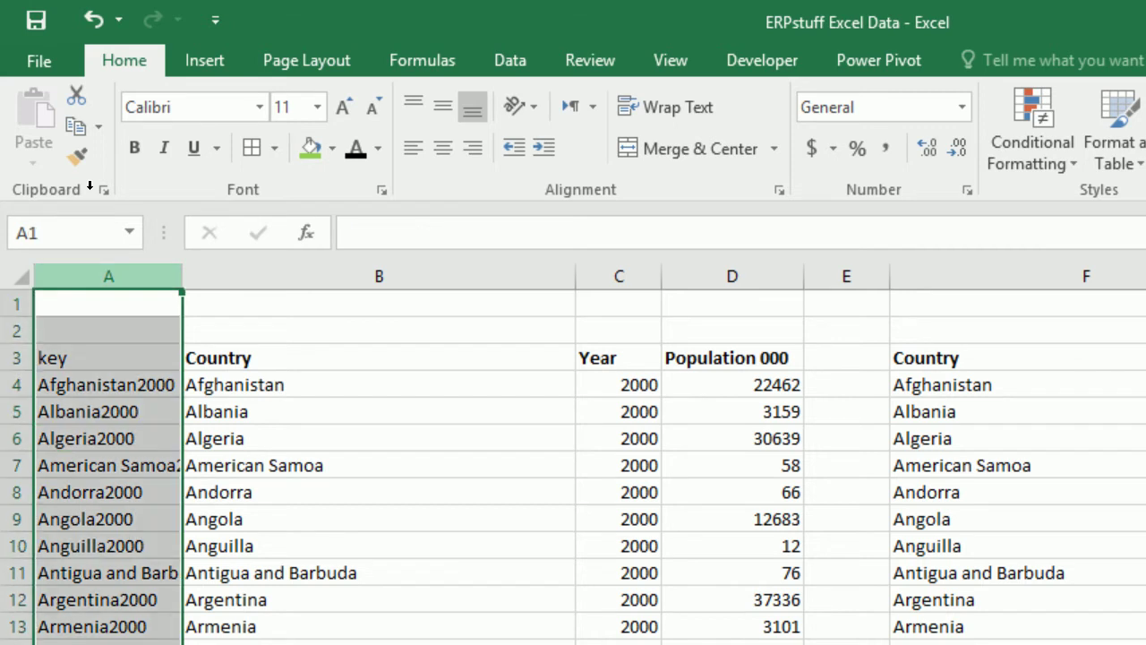
{"action": "key", "text": "ctrl+c"}
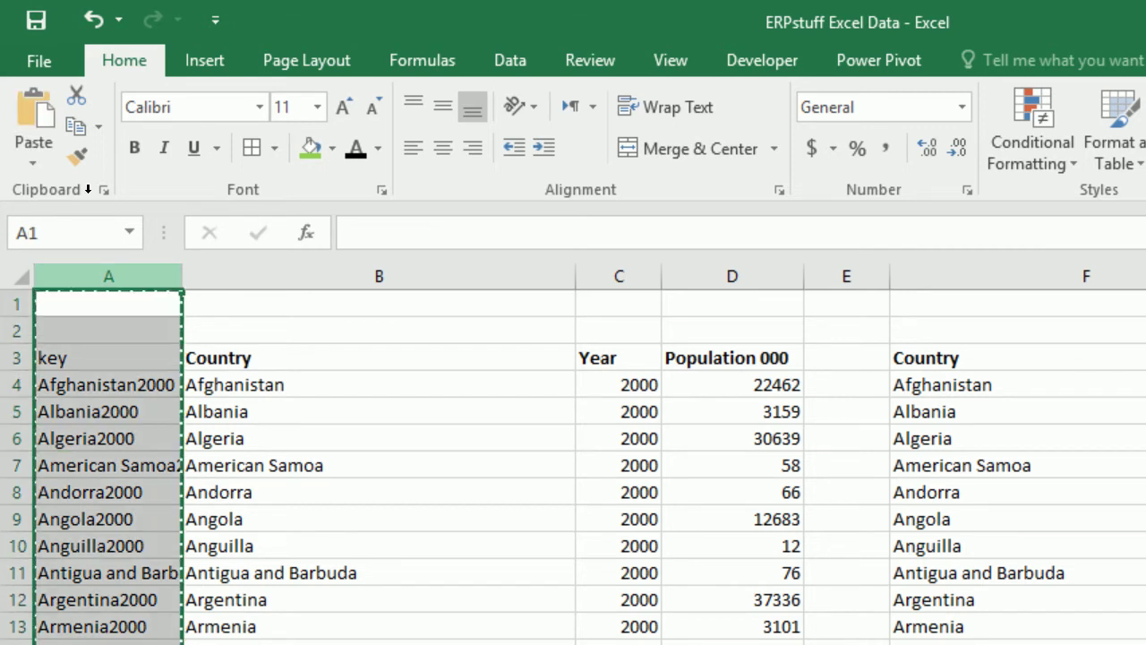
{"action": "key", "text": "shift+F10"}
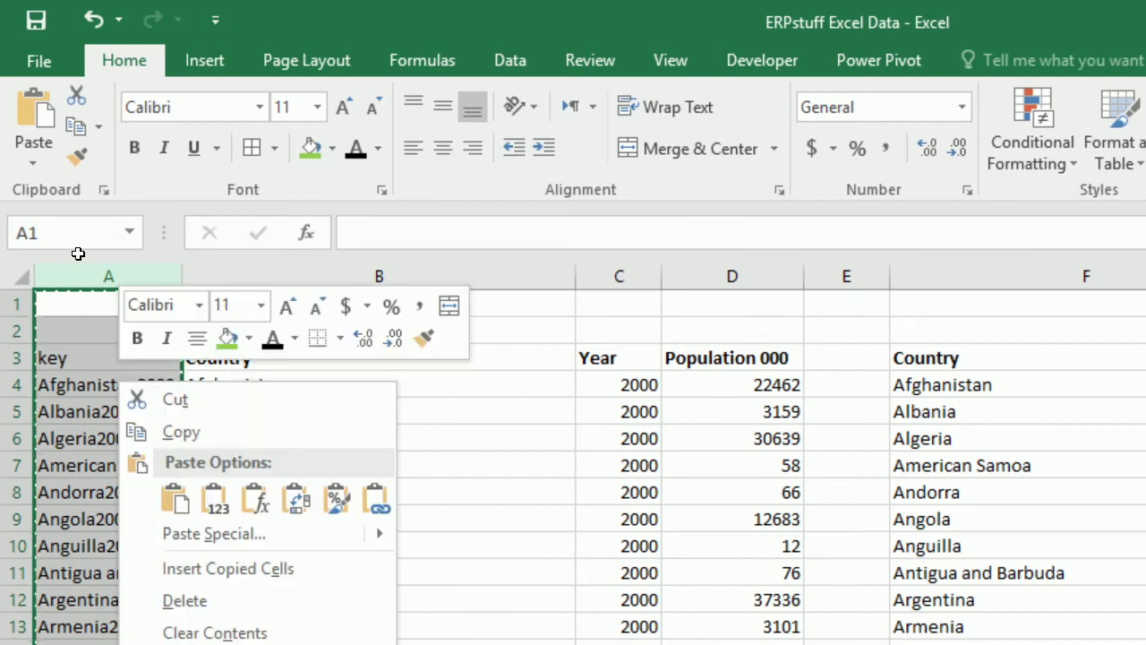
{"action": "key", "text": "Down"}
{"action": "key", "text": "Down"}
{"action": "key", "text": "Down"}
{"action": "key", "text": "Right"}
{"action": "key", "text": "Return"}
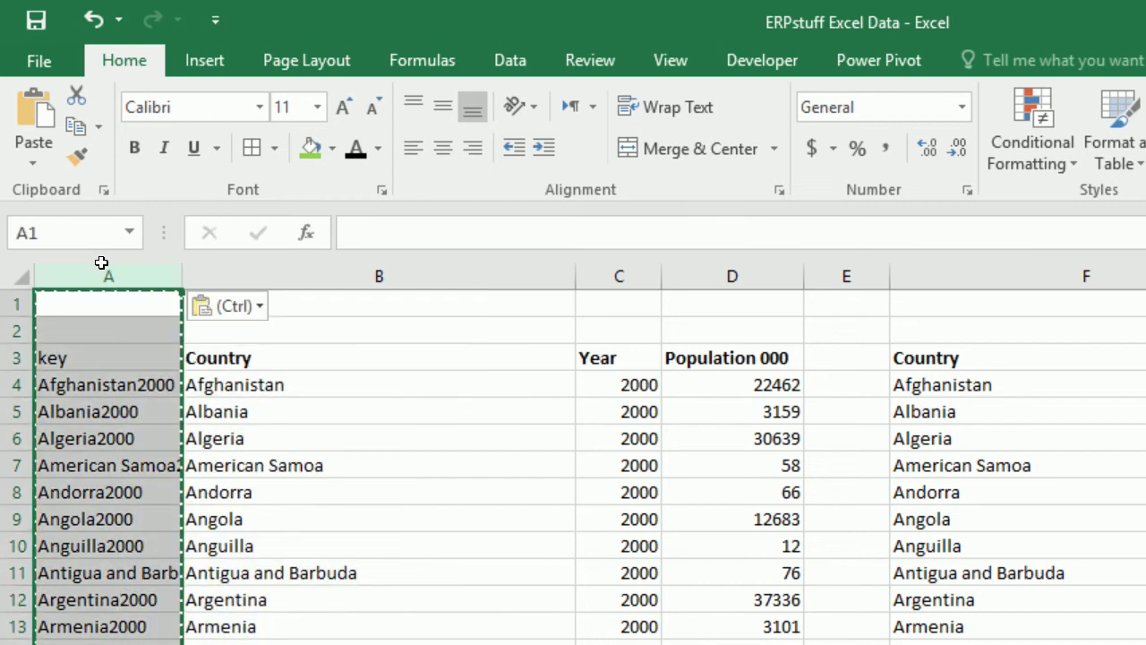
{"action": "key", "text": "Down"}
{"action": "key", "text": "Down"}
{"action": "key", "text": "Down"}
{"action": "key", "text": "Escape"}
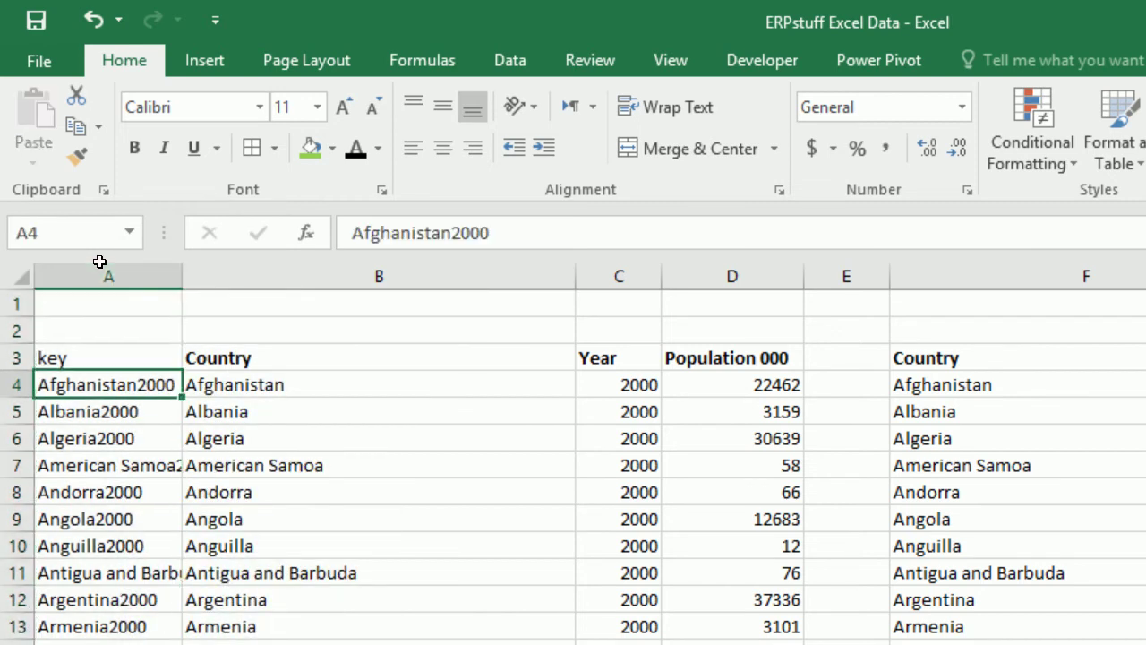
Insert a VLOOKUP function in G4 with F4&G3 as its lookup value.
{"action": "key", "text": "Right"}
{"action": "key", "text": "Right"}
{"action": "key", "text": "Right"}
{"action": "key", "text": "Right"}
{"action": "key", "text": "Right"}
{"action": "key", "text": "Right"}
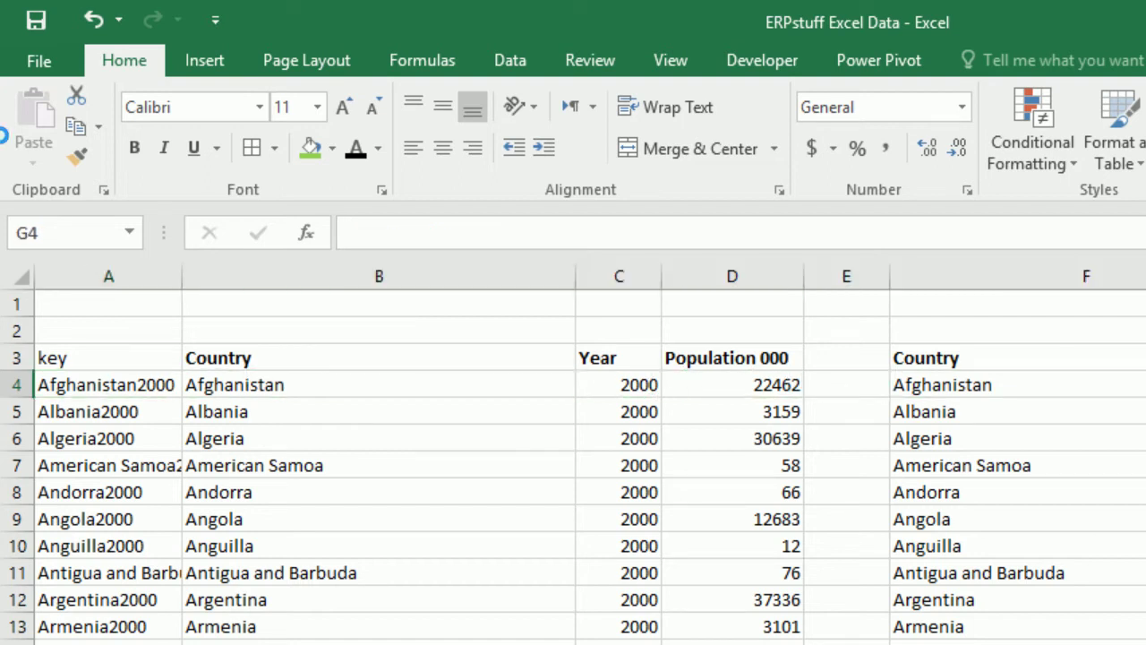
{"action": "type", "text": "="}
{"action": "key", "text": "shift+F3"}
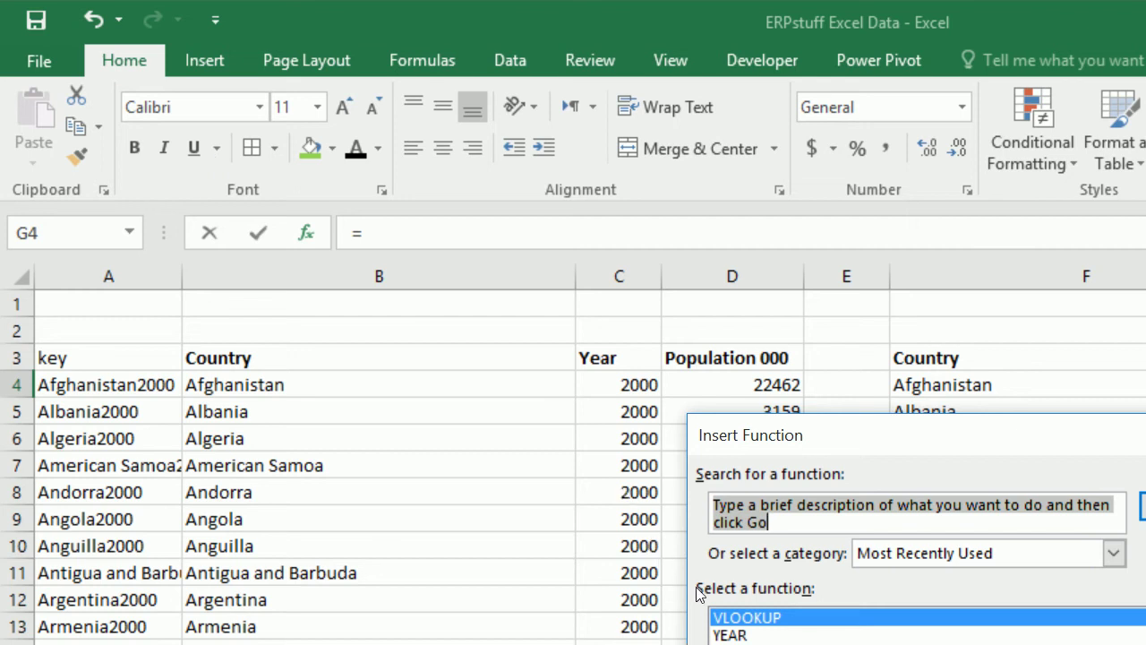
{"action": "key", "text": "Return"}
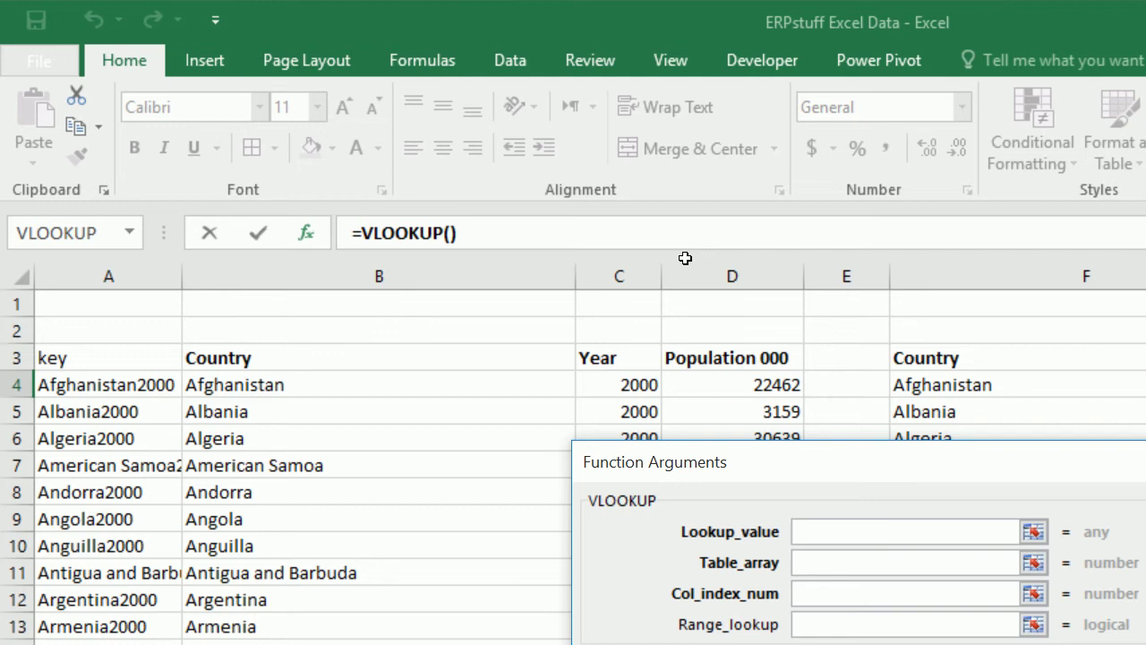
{"action": "type", "text": "F4"}
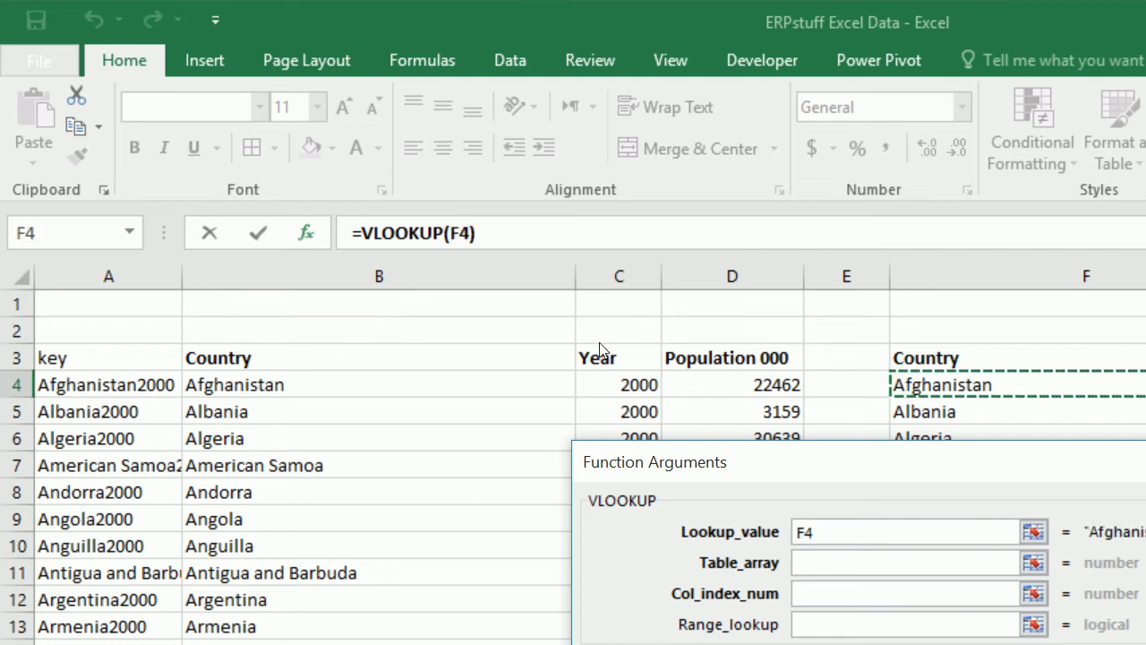
{"action": "type", "text": "&"}
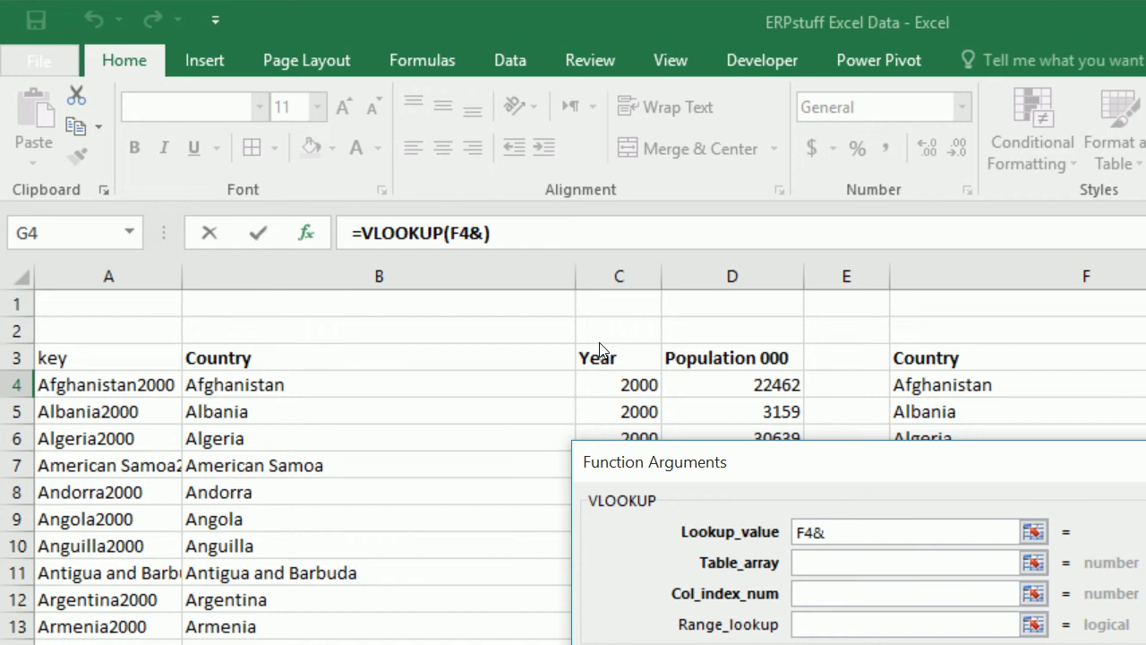
{"action": "key", "text": "Up"}
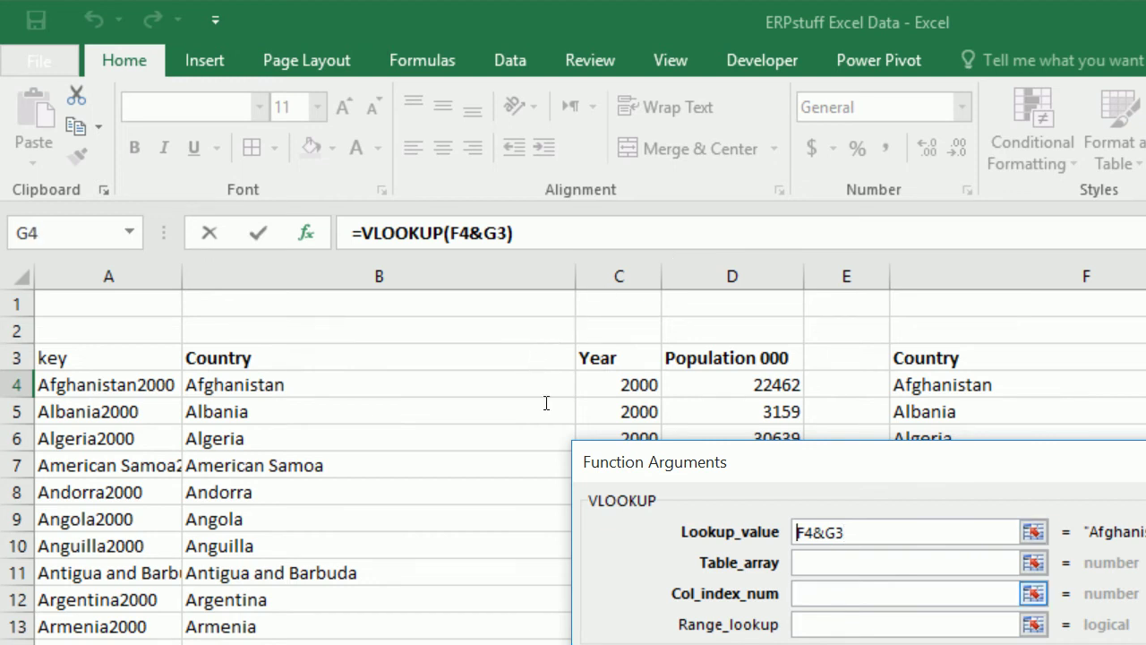
Lock column F and row 3 in the lookup value, making it $F4&G$3.
{"action": "type", "text": "$"}
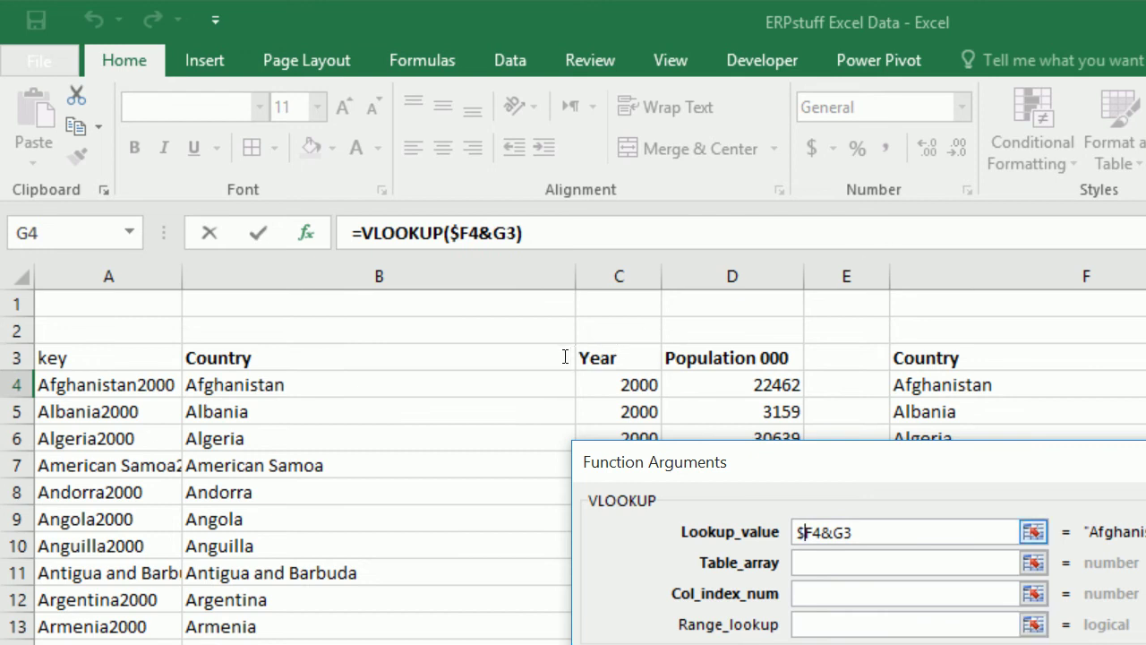
{"action": "key", "text": "Tab"}
{"action": "type", "text": "$"}
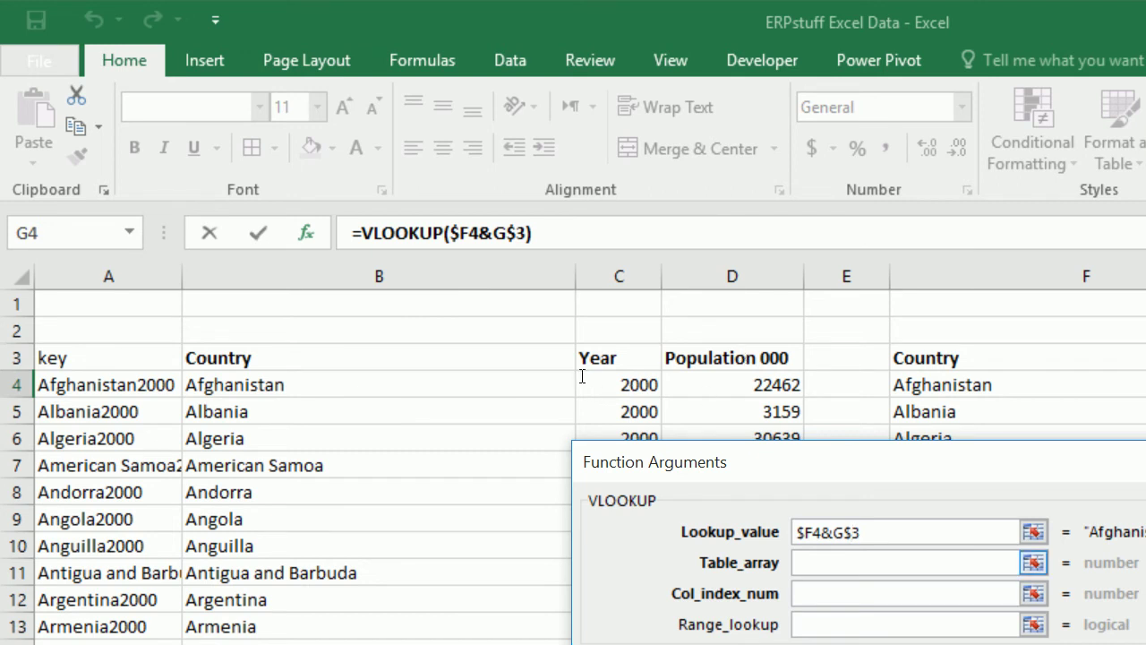
Set the VLOOKUP table array to the source data from key to population, as the absolute range $A$4:$D$911.
{"action": "key", "text": "Tab"}
{"action": "key", "text": "Home"}
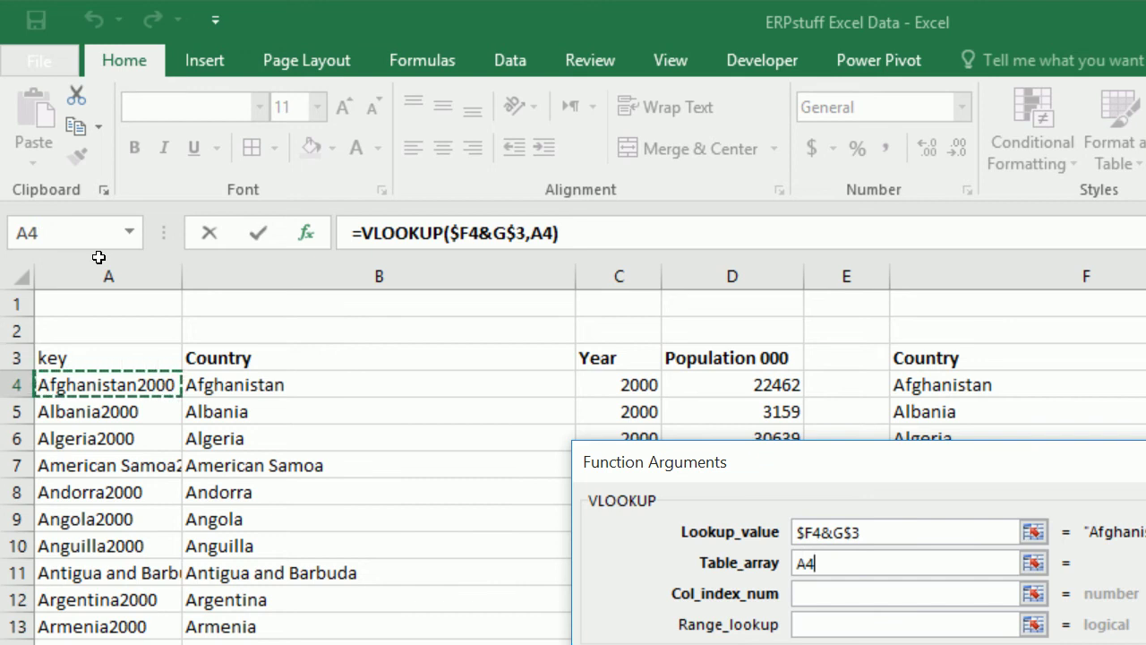
{"action": "key", "text": "shift+Right"}
{"action": "key", "text": "shift+Right"}
{"action": "key", "text": "shift+Right"}
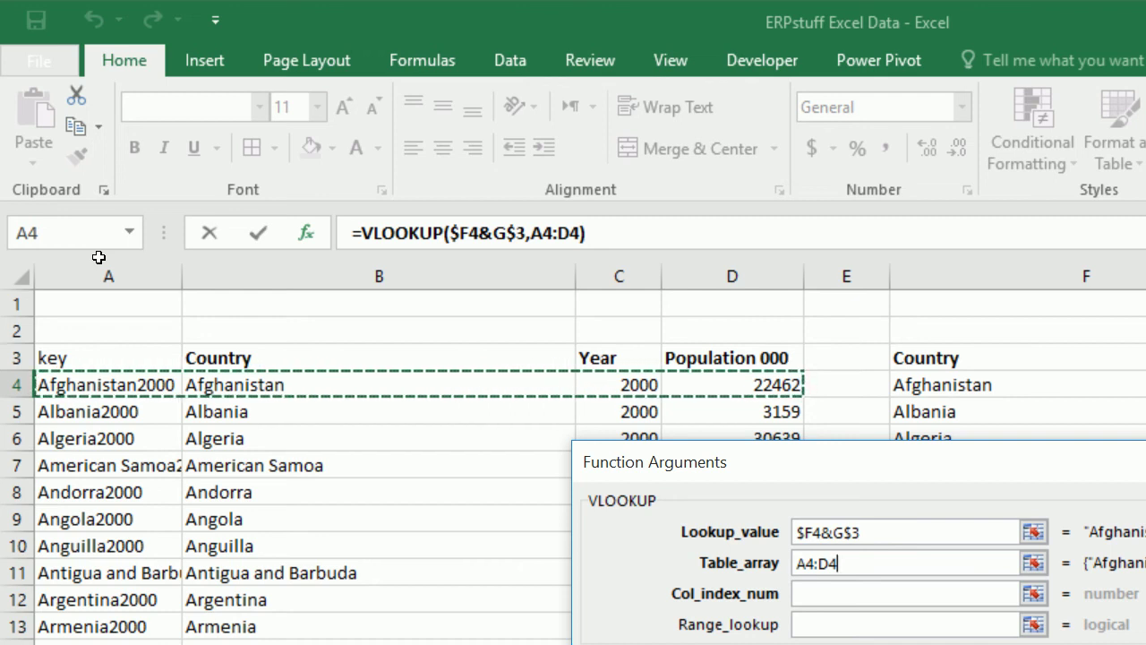
{"action": "key", "text": "shift+Page_Down"}
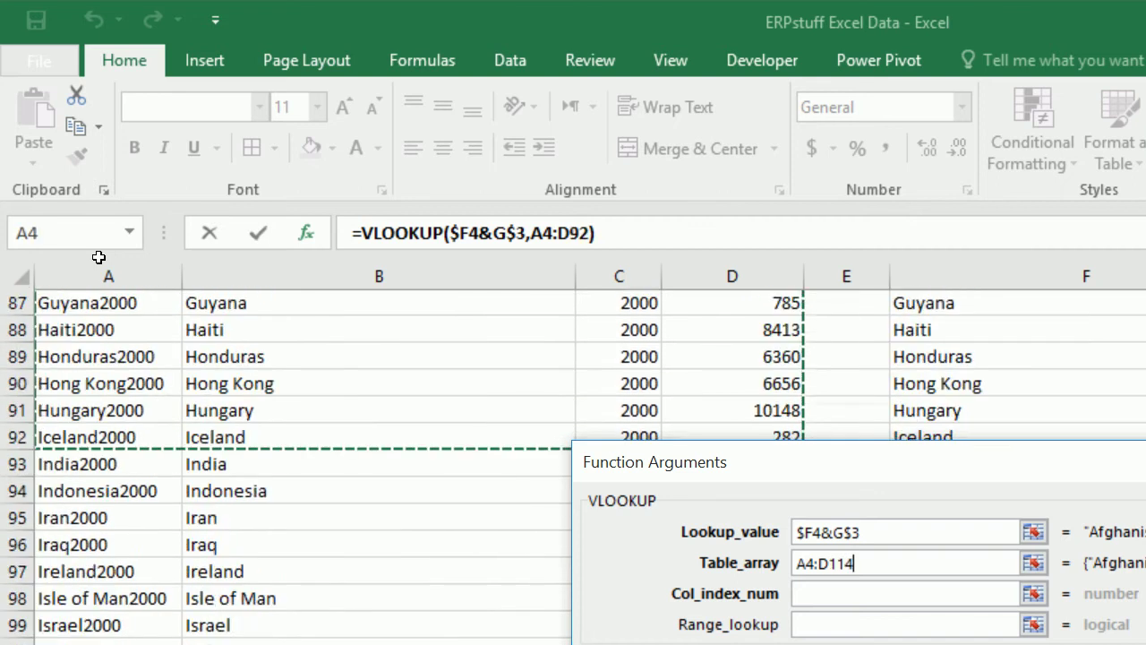
{"action": "key", "text": "shift+Page_Down"}
{"action": "key", "text": "shift+Page_Down"}
{"action": "key", "text": "shift+Page_Down"}
{"action": "key", "text": "shift+Page_Down"}
{"action": "key", "text": "shift+Page_Down"}
{"action": "key", "text": "shift+Page_Down"}
{"action": "key", "text": "shift+Page_Down"}
{"action": "key", "text": "shift+Page_Down"}
{"action": "key", "text": "shift+Page_Down"}
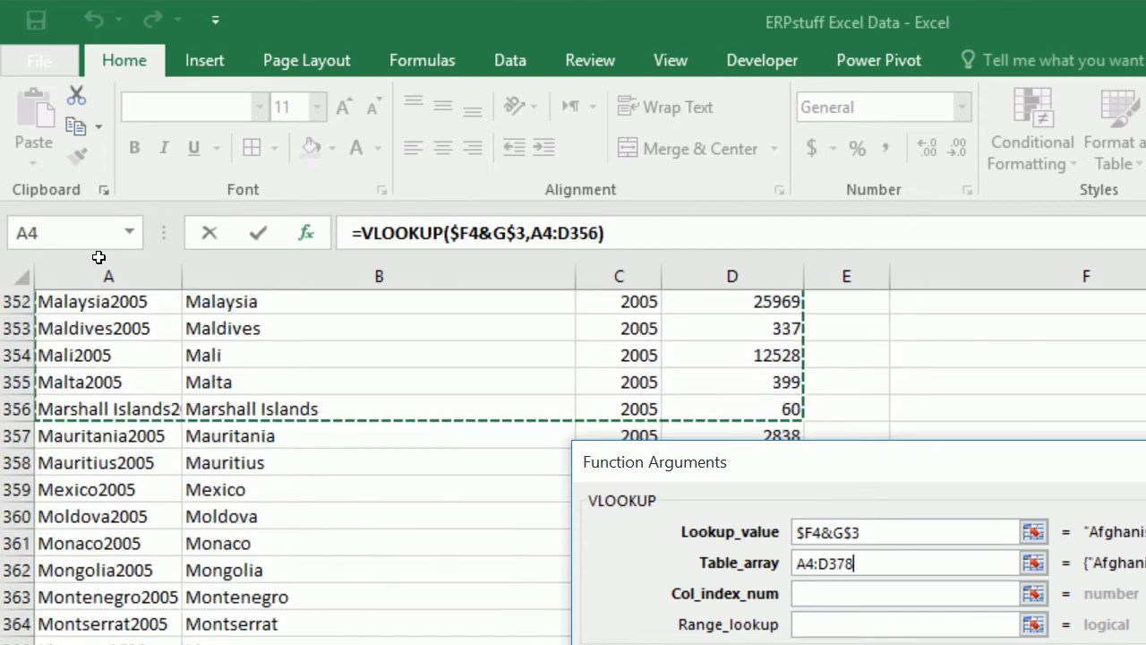
{"action": "key", "text": "shift+Page_Down"}
{"action": "key", "text": "shift+Page_Down"}
{"action": "key", "text": "shift+Page_Down"}
{"action": "key", "text": "shift+Page_Down"}
{"action": "key", "text": "shift+Page_Down"}
{"action": "key", "text": "shift+Page_Down"}
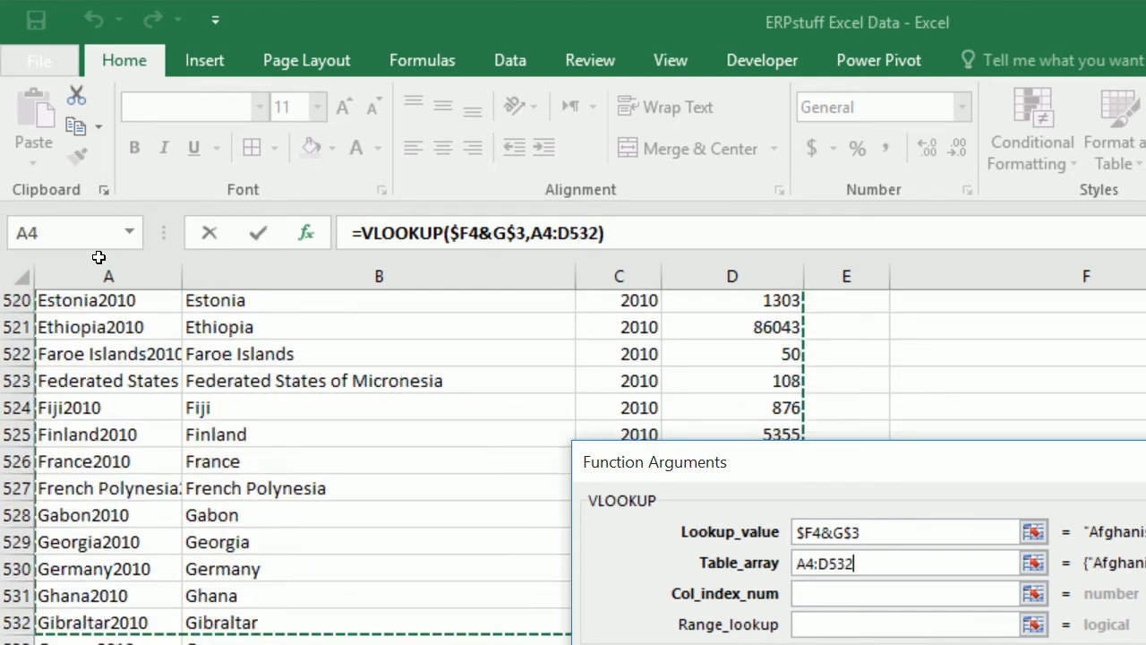
{"action": "key", "text": "shift+Page_Down"}
{"action": "key", "text": "shift+Page_Down"}
{"action": "key", "text": "shift+Page_Down"}
{"action": "key", "text": "shift+Page_Down"}
{"action": "key", "text": "shift+Page_Down"}
{"action": "key", "text": "shift+Page_Down"}
{"action": "key", "text": "shift+Page_Down"}
{"action": "key", "text": "shift+Page_Down"}
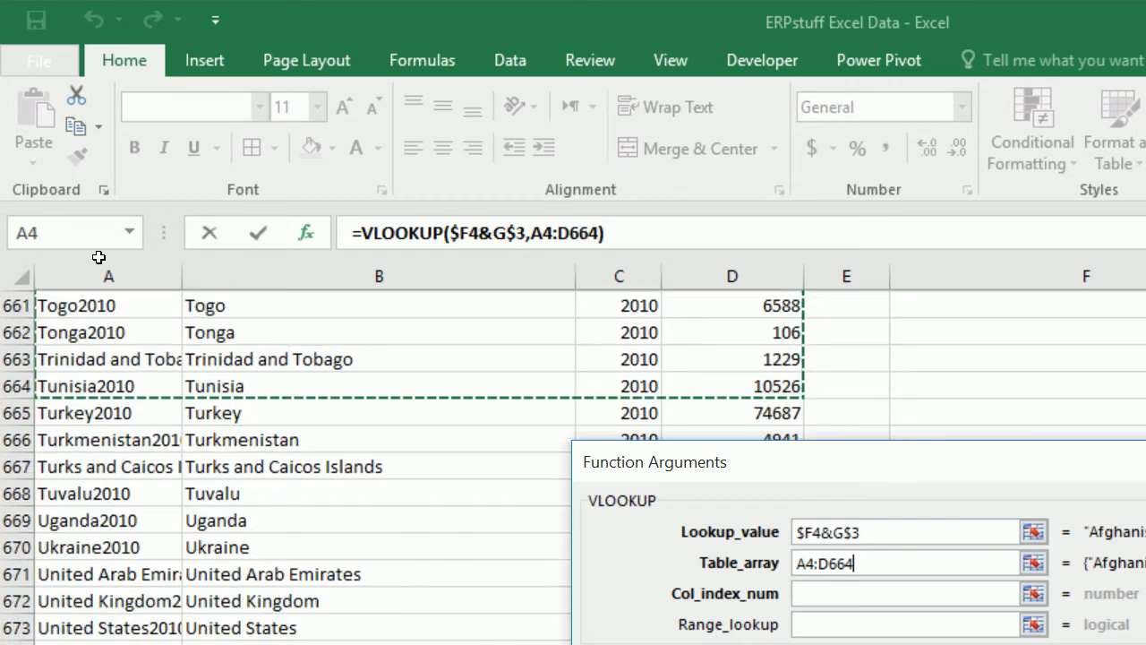
{"action": "key", "text": "shift+Page_Down"}
{"action": "key", "text": "shift+Page_Down"}
{"action": "key", "text": "shift+Page_Down"}
{"action": "key", "text": "shift+Page_Down"}
{"action": "key", "text": "shift+Page_Down"}
{"action": "key", "text": "shift+Page_Down"}
{"action": "key", "text": "shift+Page_Down"}
{"action": "key", "text": "shift+Page_Down"}
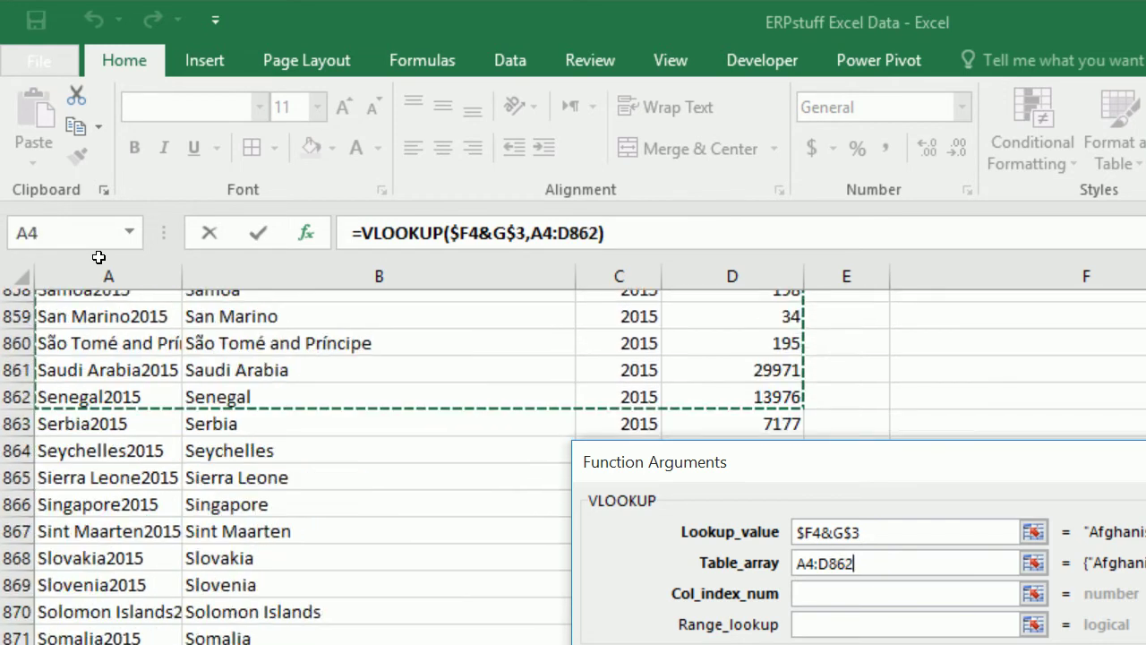
{"action": "key", "text": "shift+Page_Up"}
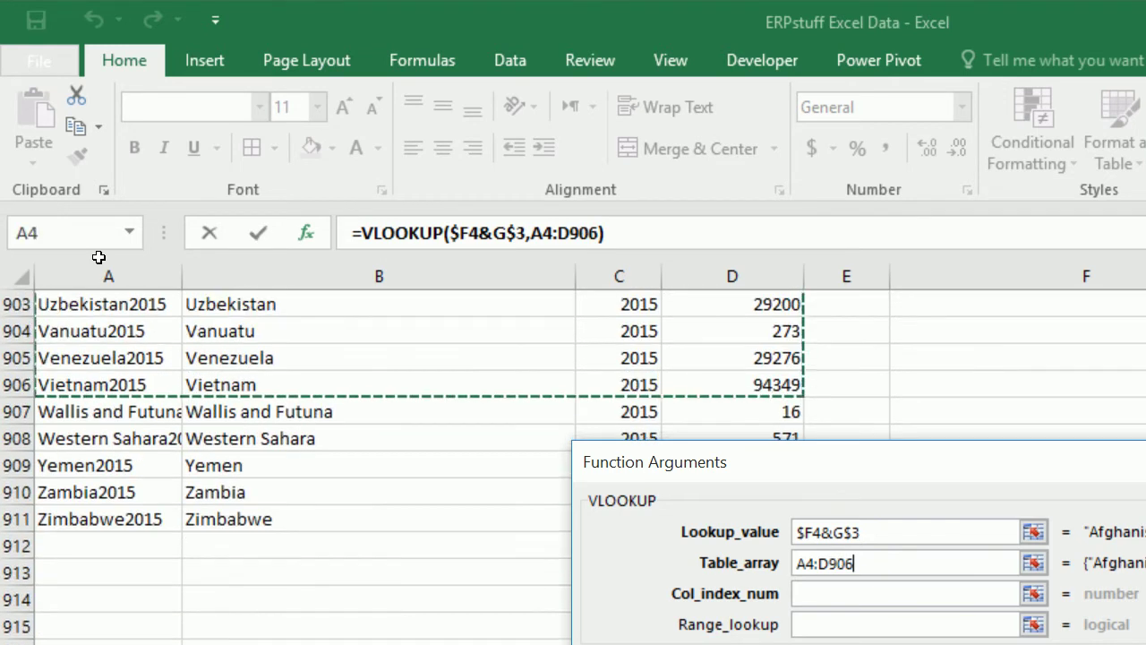
{"action": "key", "text": "shift+Down"}
{"action": "key", "text": "shift+Down"}
{"action": "key", "text": "shift+Down"}
{"action": "key", "text": "shift+Down"}
{"action": "key", "text": "shift+Down"}
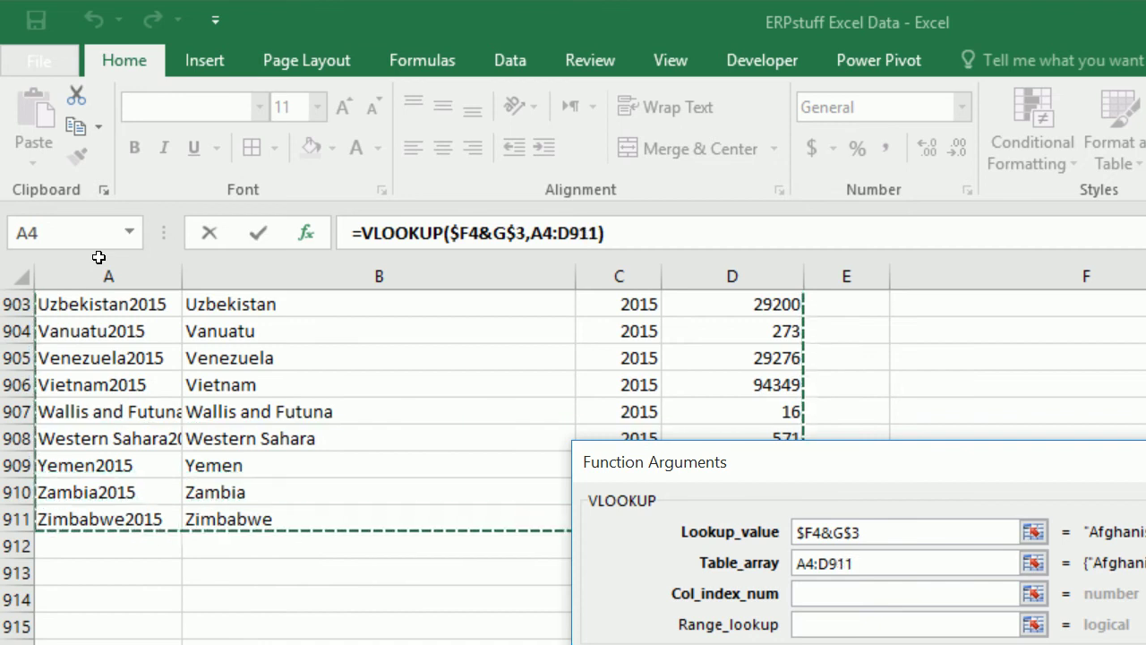
{"action": "key", "text": "F4"}
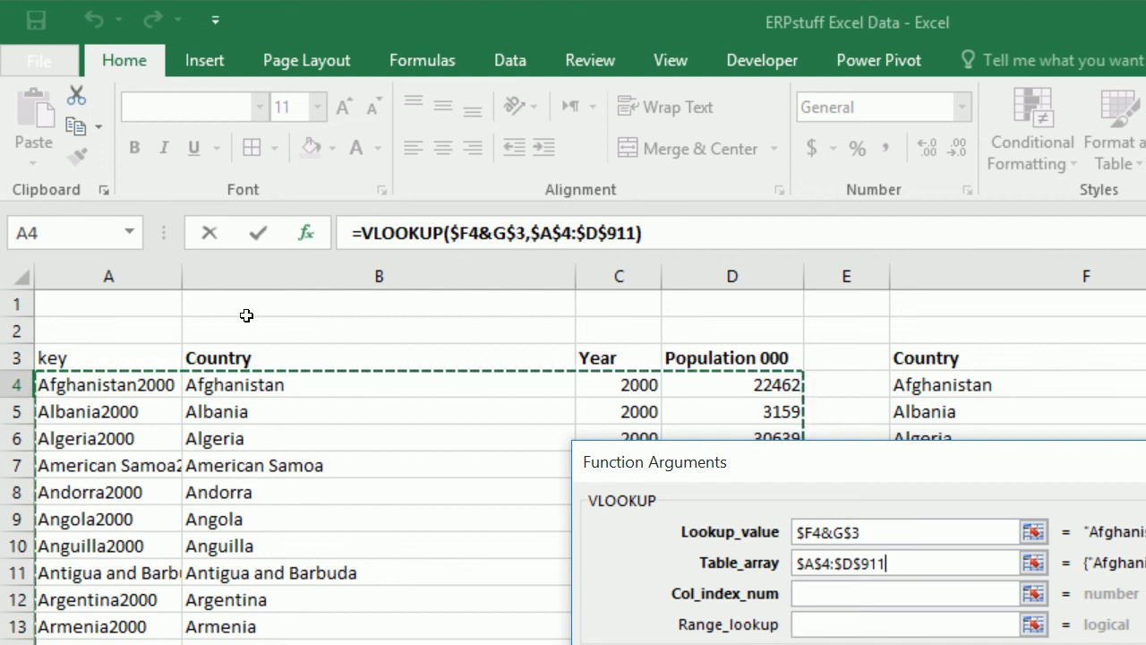
Set the VLOOKUP column index to 4 and the range lookup to 0 for an exact match.
{"action": "key", "text": "Tab"}
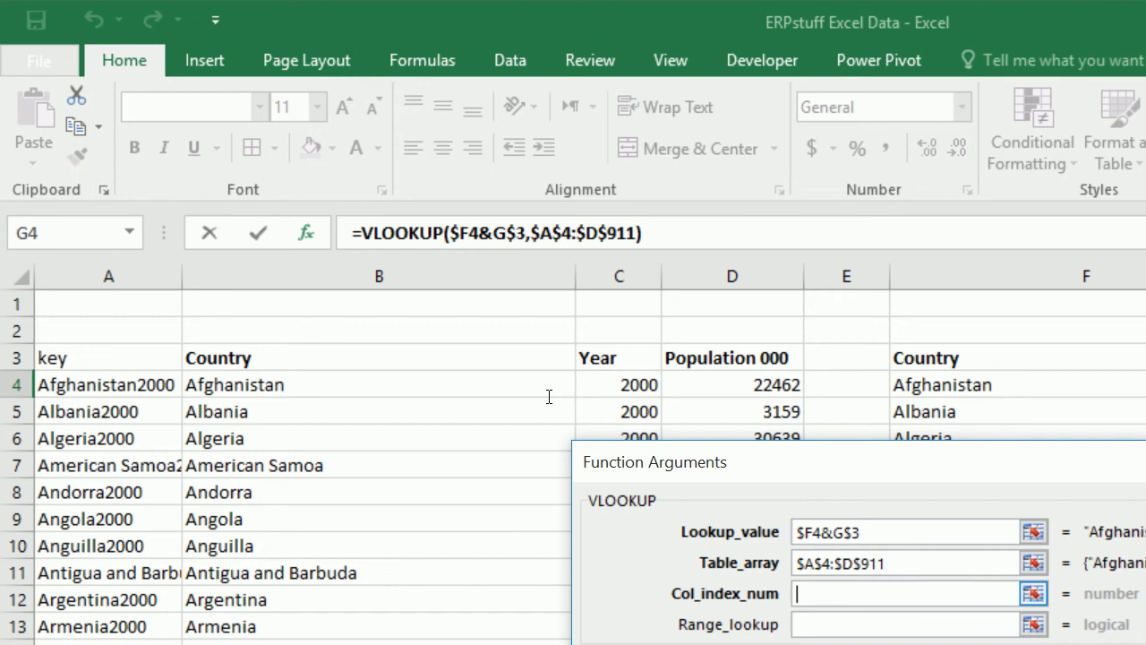
{"action": "type", "text": "4"}
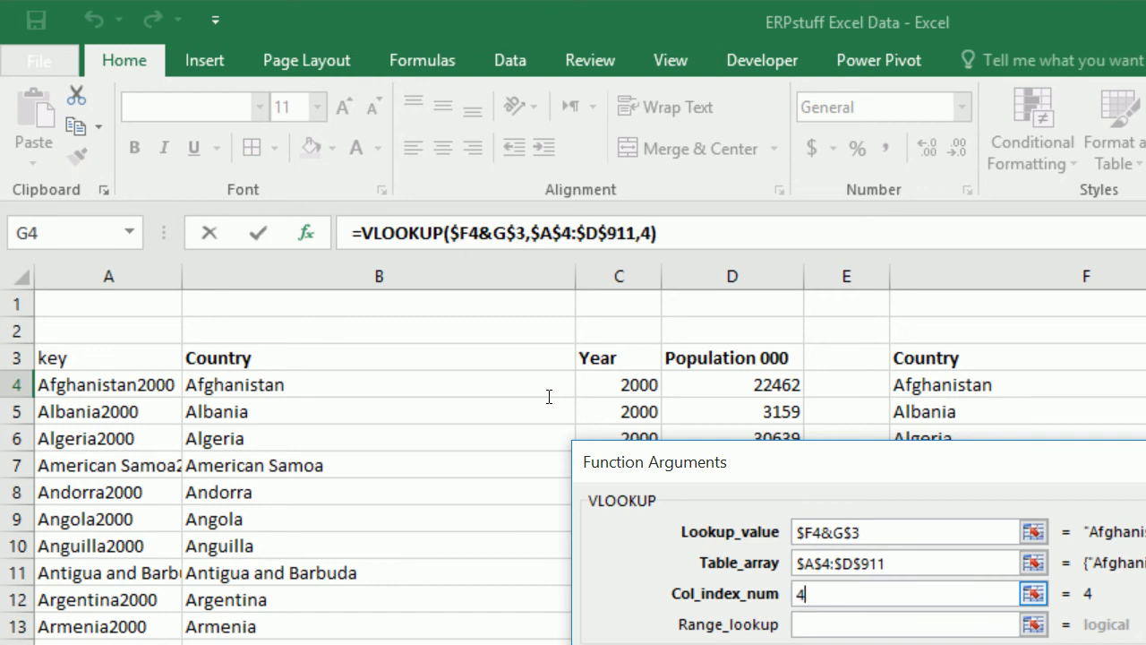
{"action": "key", "text": "Tab"}
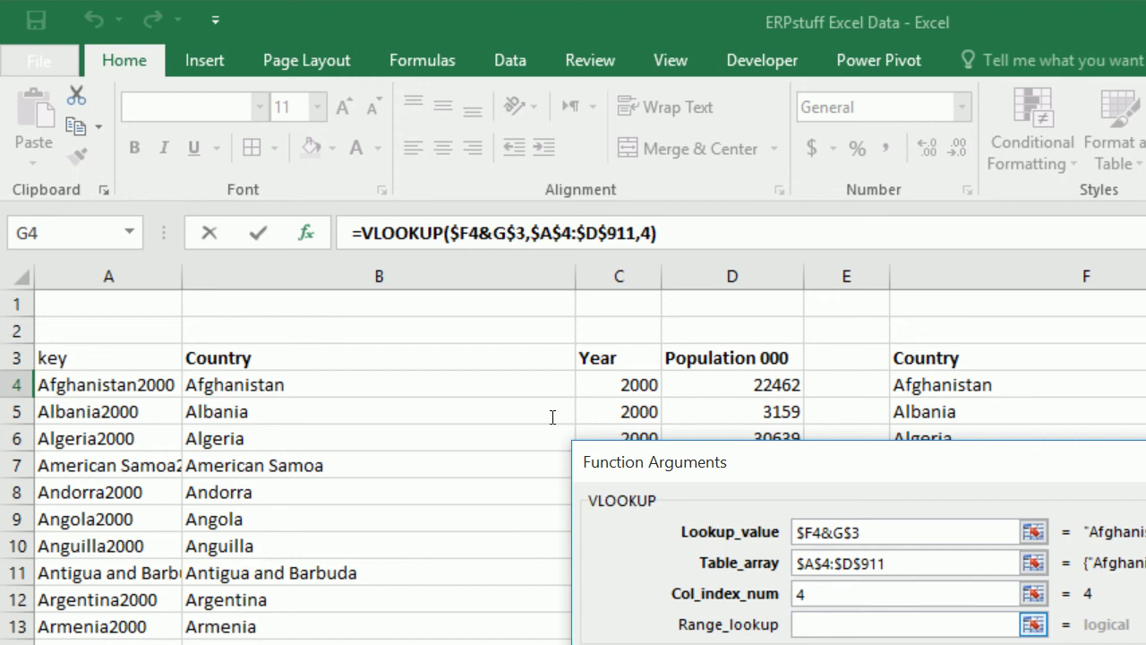
{"action": "type", "text": "0"}
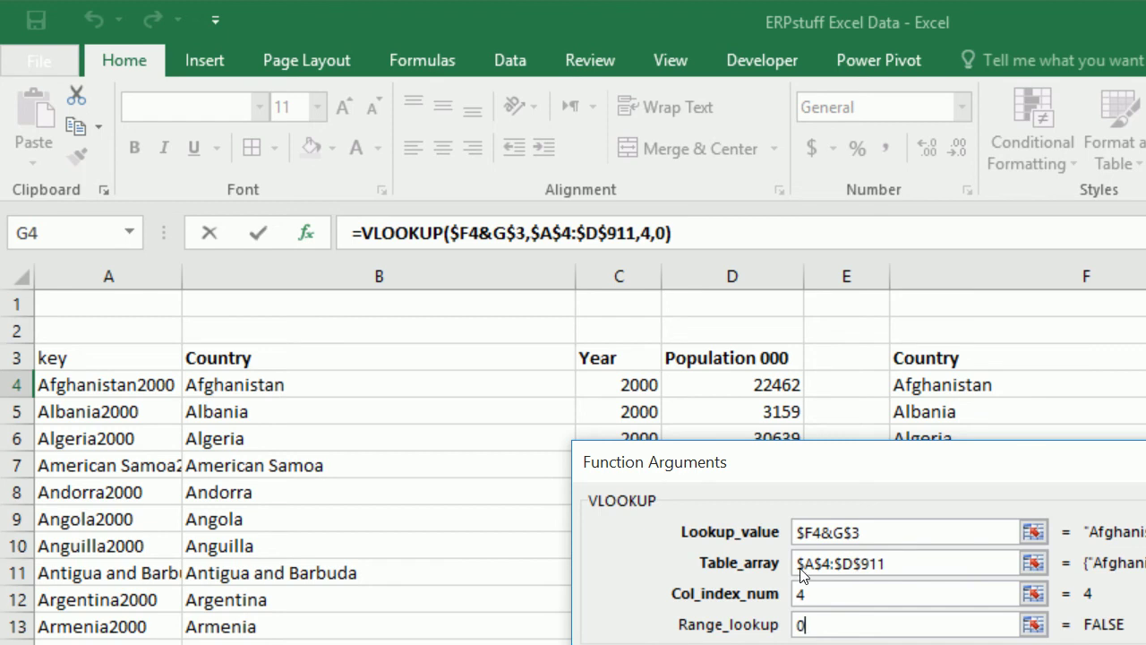
Confirm the VLOOKUP in G4 and compare its result with Afghanistan's source population for 2000 in D4.
{"action": "key", "text": "Return"}
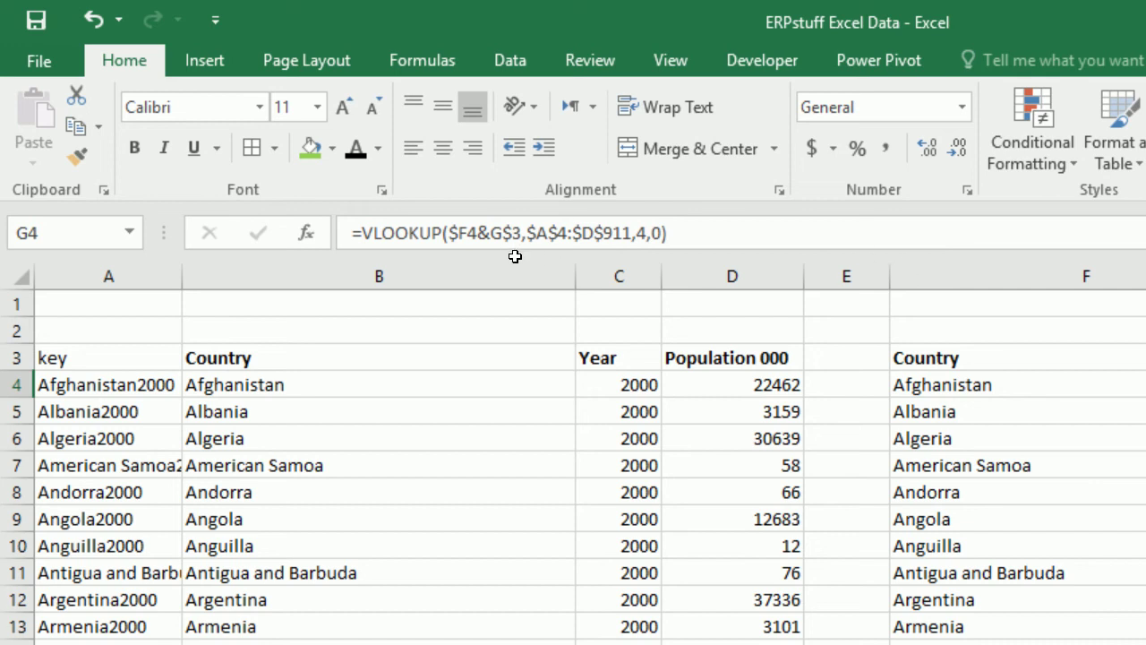
{"action": "key", "text": "Left"}
{"action": "key", "text": "Left"}
{"action": "key", "text": "Left"}
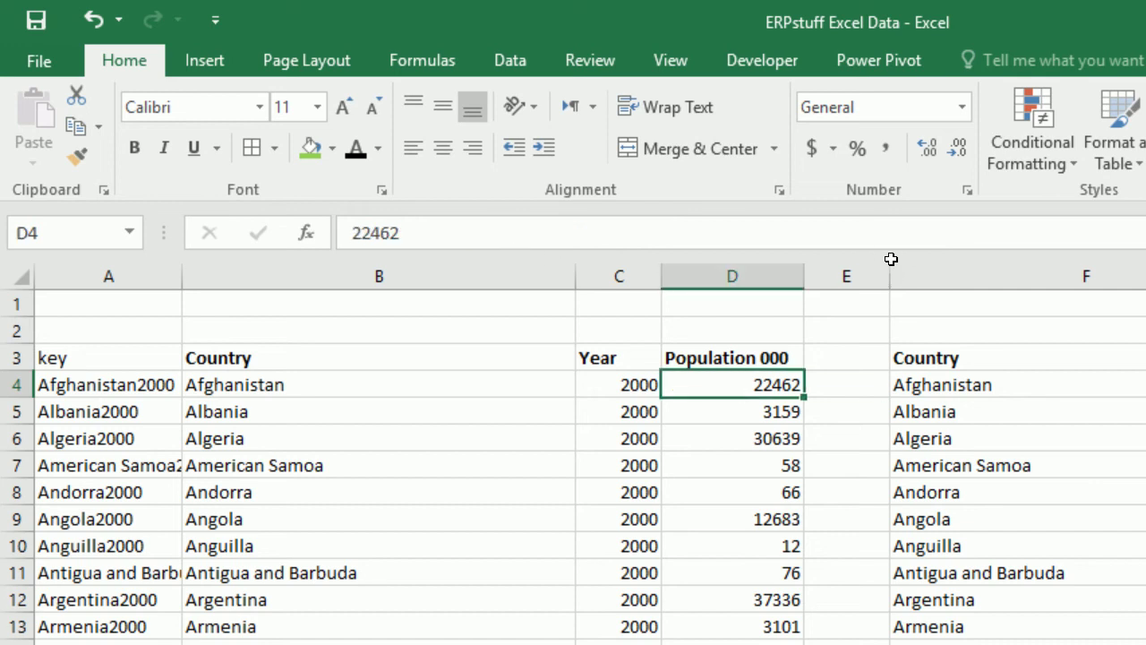
Fill the G4 VLOOKUP formula across the year columns and down the country rows of the second table.
{"action": "key", "text": "Right"}
{"action": "key", "text": "Right"}
{"action": "key", "text": "Right"}
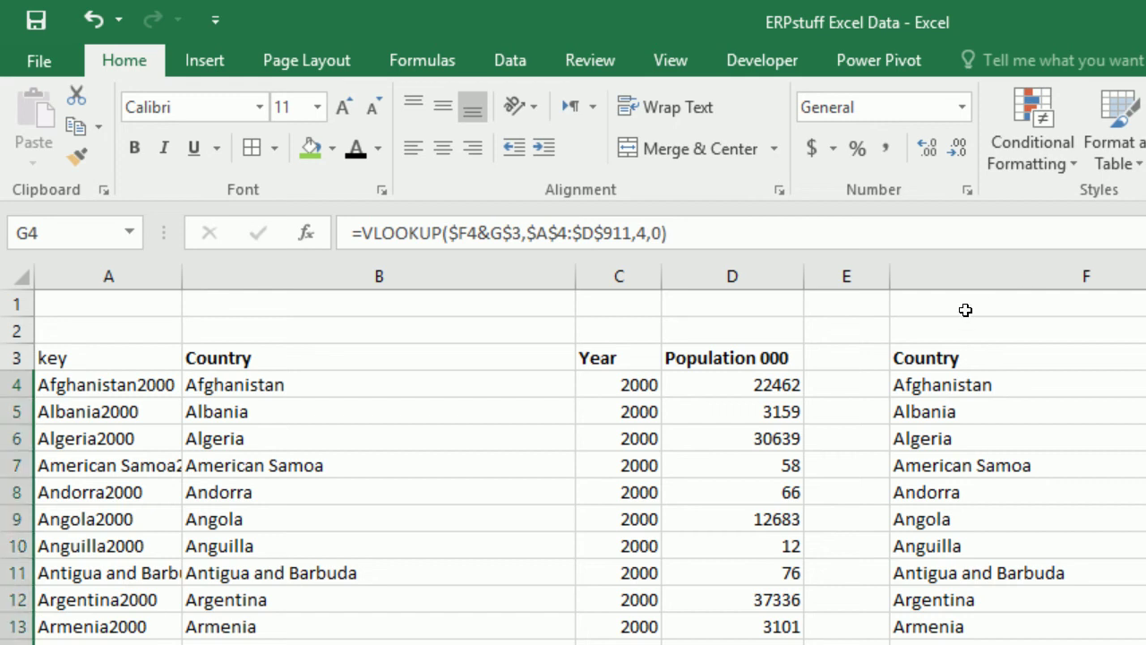
Examine the filled VLOOKUP formulas in the American Samoa row across the year columns, from H7 to J7.
{"action": "key", "text": "Right"}
{"action": "key", "text": "Down"}
{"action": "key", "text": "Down"}
{"action": "key", "text": "Down"}
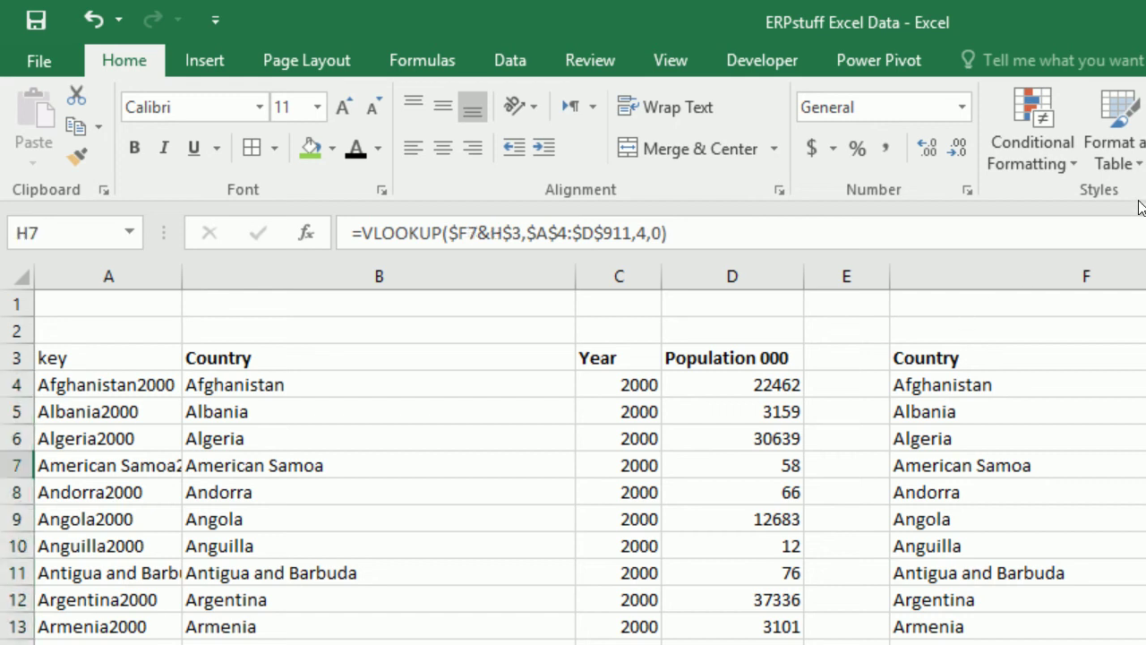
{"action": "scroll", "coordinate": [1135, 295], "scroll_direction": "down", "scroll_amount": 20}
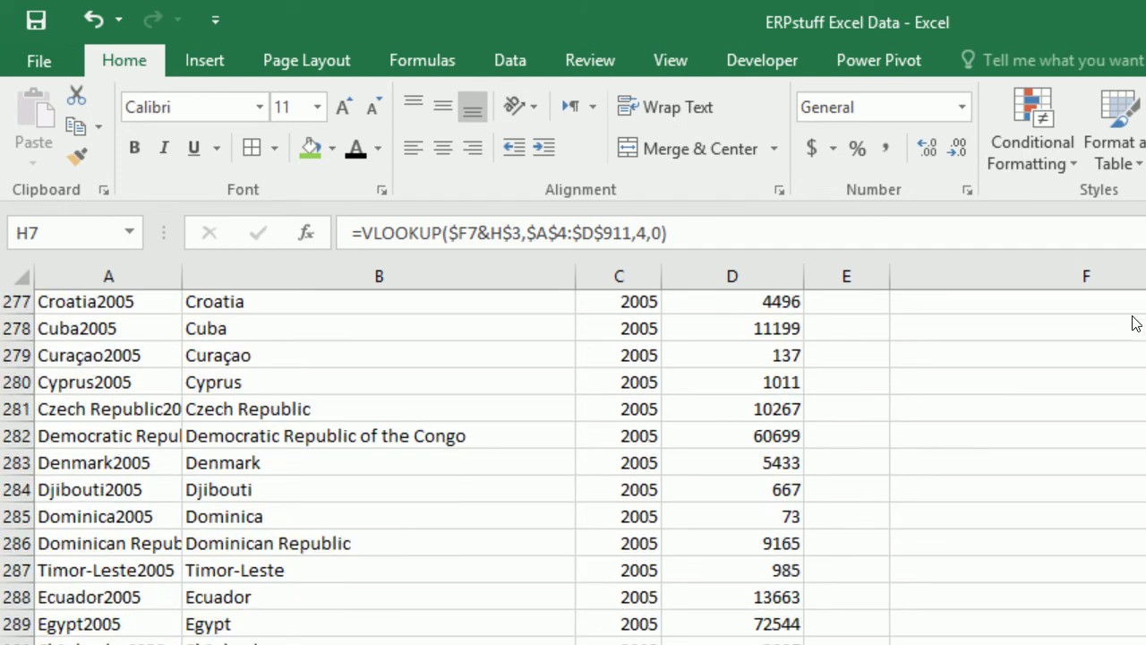
{"action": "scroll", "coordinate": [1136, 323], "scroll_direction": "up", "scroll_amount": 20}
{"action": "scroll", "coordinate": [1141, 240], "scroll_direction": "up", "scroll_amount": 20}
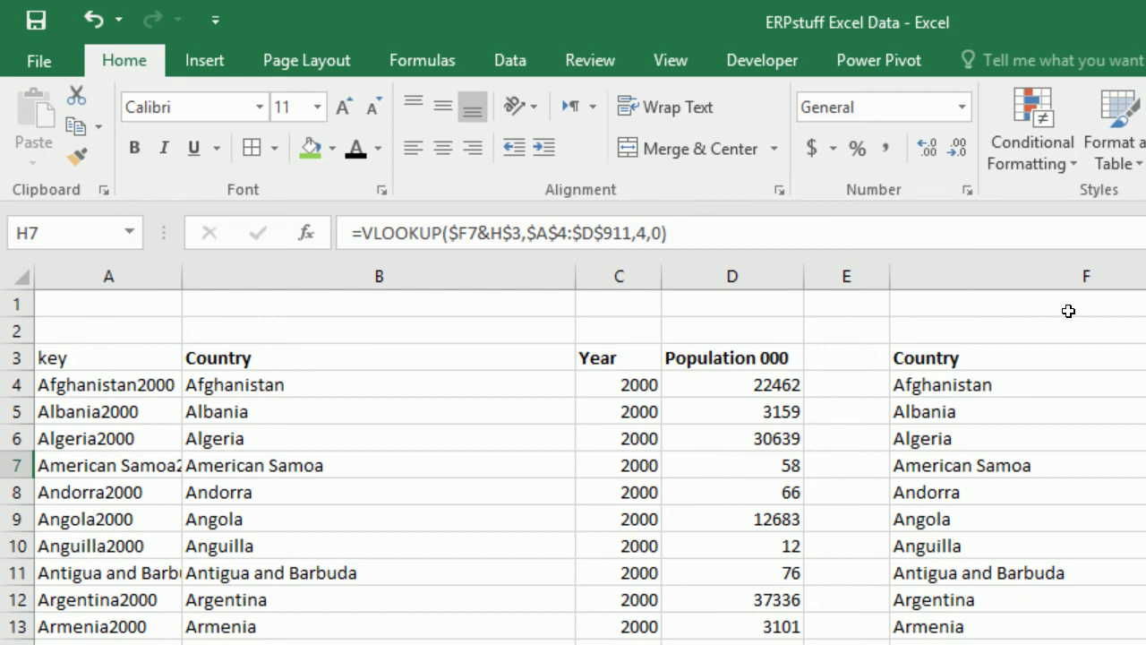
{"action": "key", "text": "Right"}
{"action": "key", "text": "Right"}
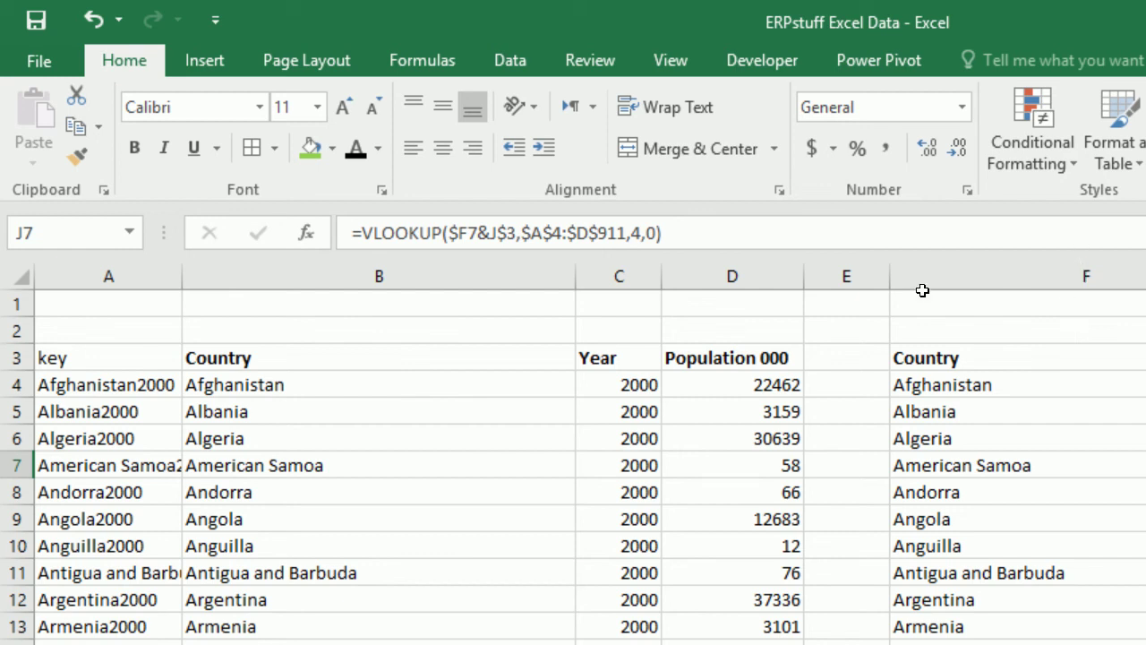
Copy American Samoa from F7 and search the source table's Country column B for it.
{"action": "key", "text": "Left"}
{"action": "key", "text": "Left"}
{"action": "key", "text": "Left"}
{"action": "key", "text": "Left"}
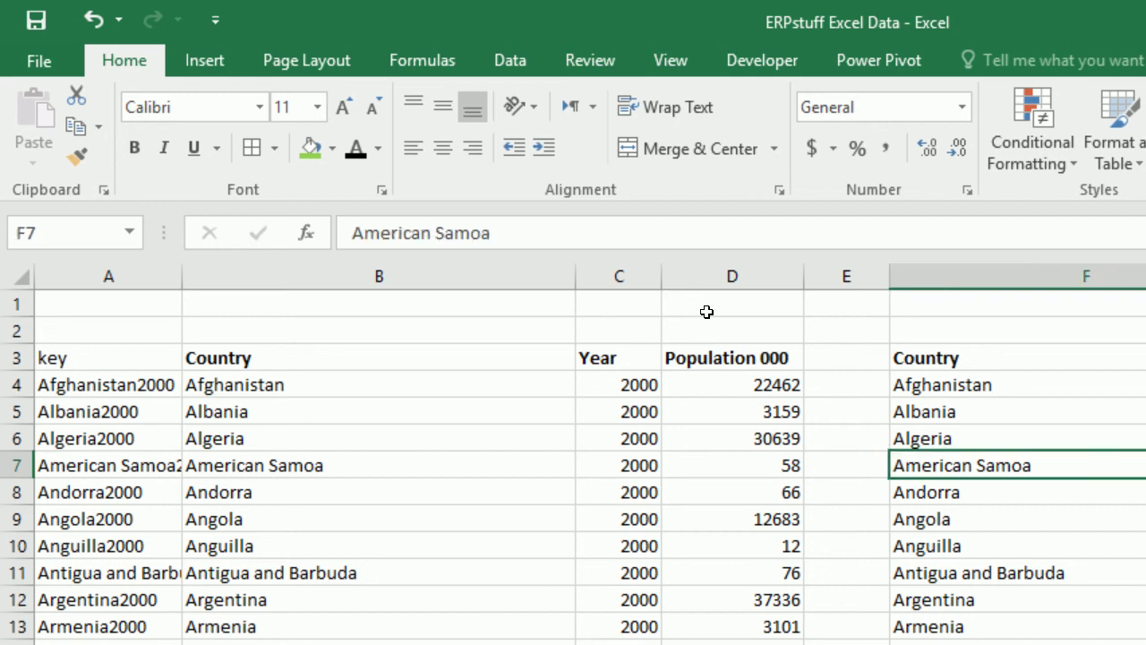
{"action": "key", "text": "ctrl+c"}
{"action": "left_click", "coordinate": [105, 276]}
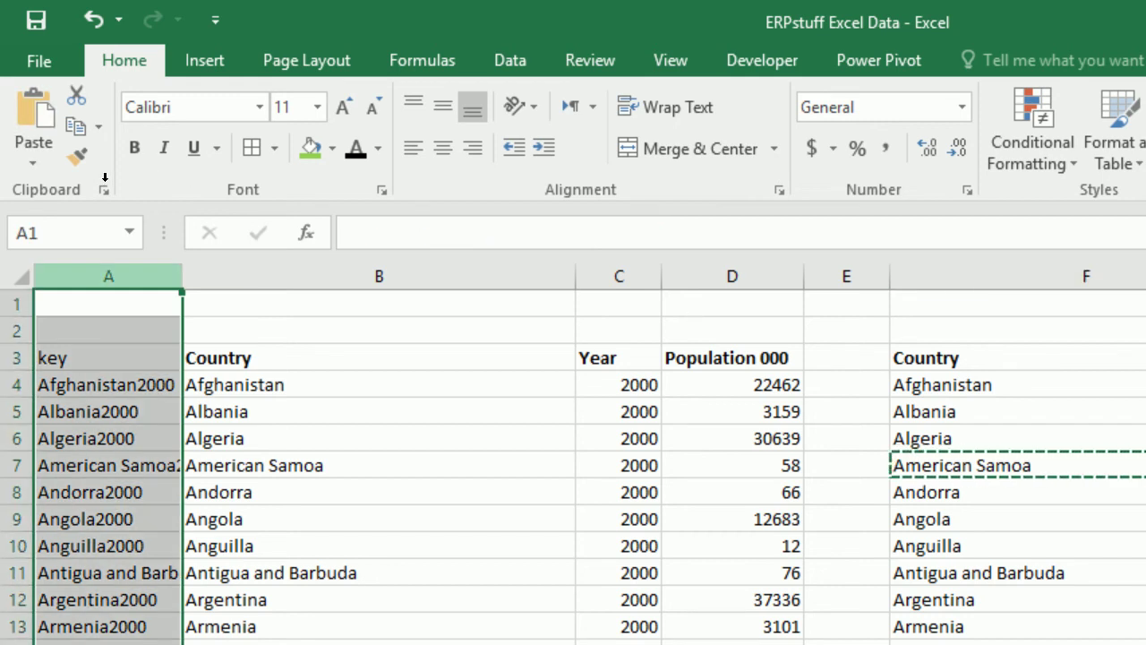
{"action": "left_click_drag", "start_coordinate": [105, 276], "coordinate": [184, 276]}
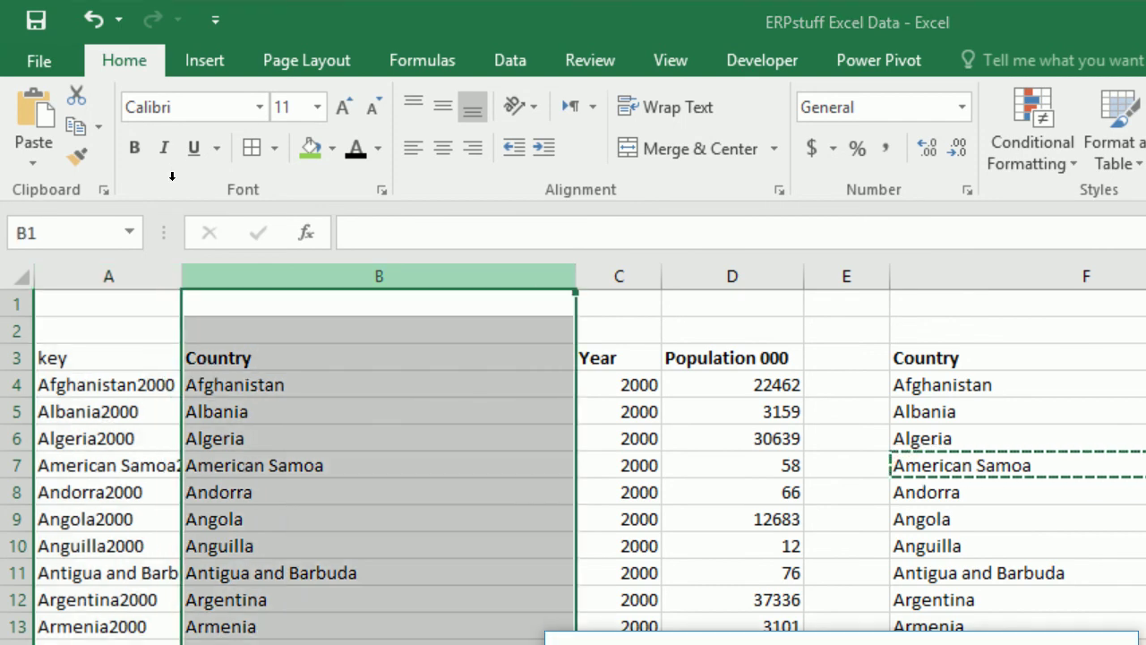
{"action": "key", "text": "Return"}
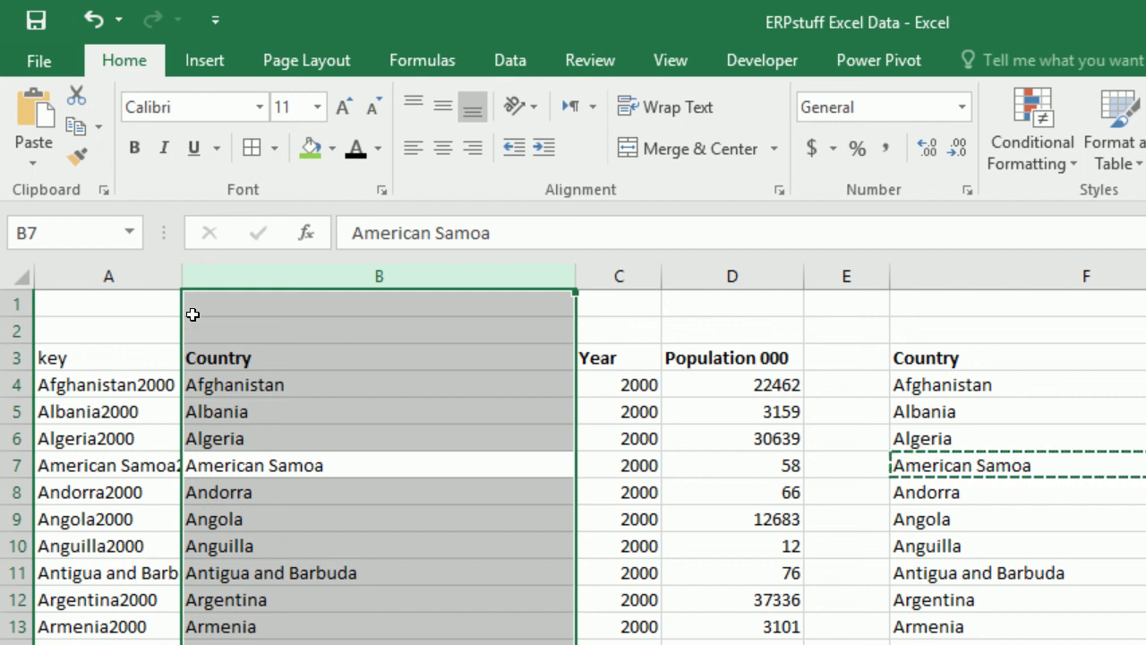
Re-enter American Samoa in cell B7 of the source table.
{"action": "key", "text": "shift+BackSpace"}
{"action": "type", "text": "Ameri"}
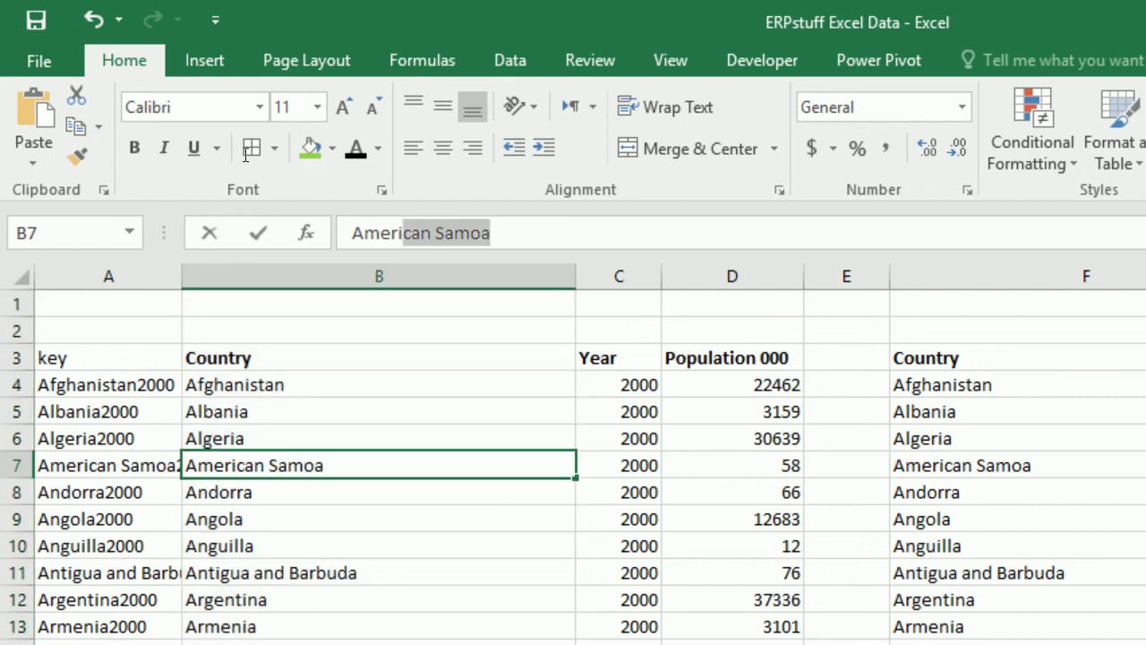
{"action": "key", "text": "ctrl+Return"}
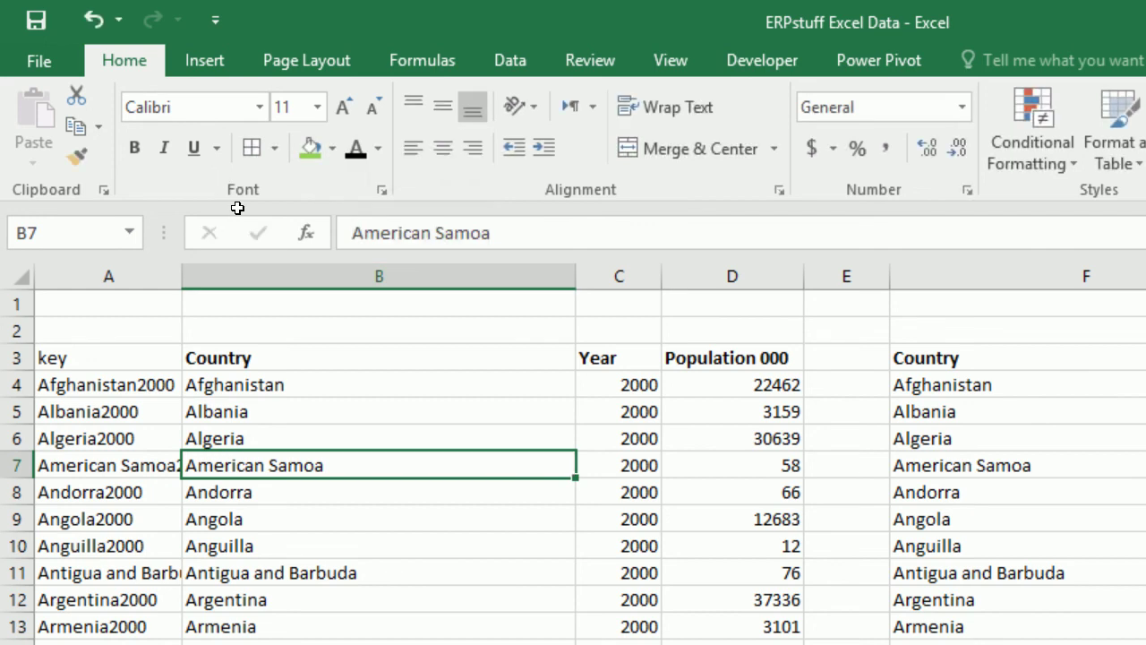
Copy the whole Country column B and paste it over itself as values only.
{"action": "left_click", "coordinate": [252, 183]}
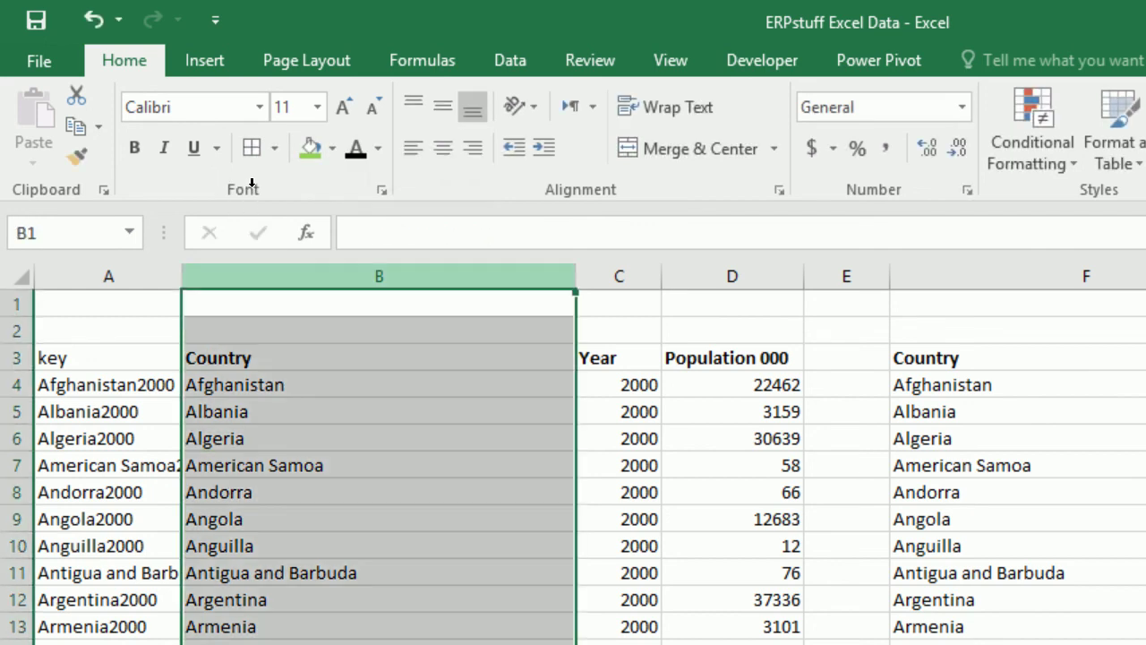
{"action": "key", "text": "ctrl+c"}
{"action": "right_click", "coordinate": [379, 281]}
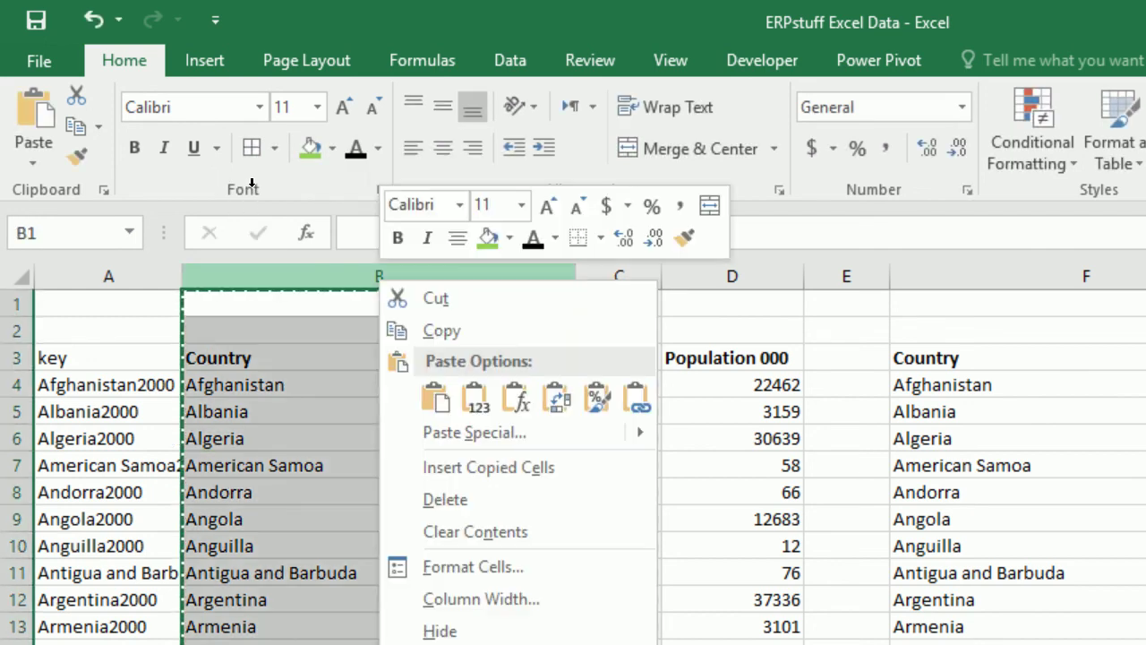
{"action": "key", "text": "v"}
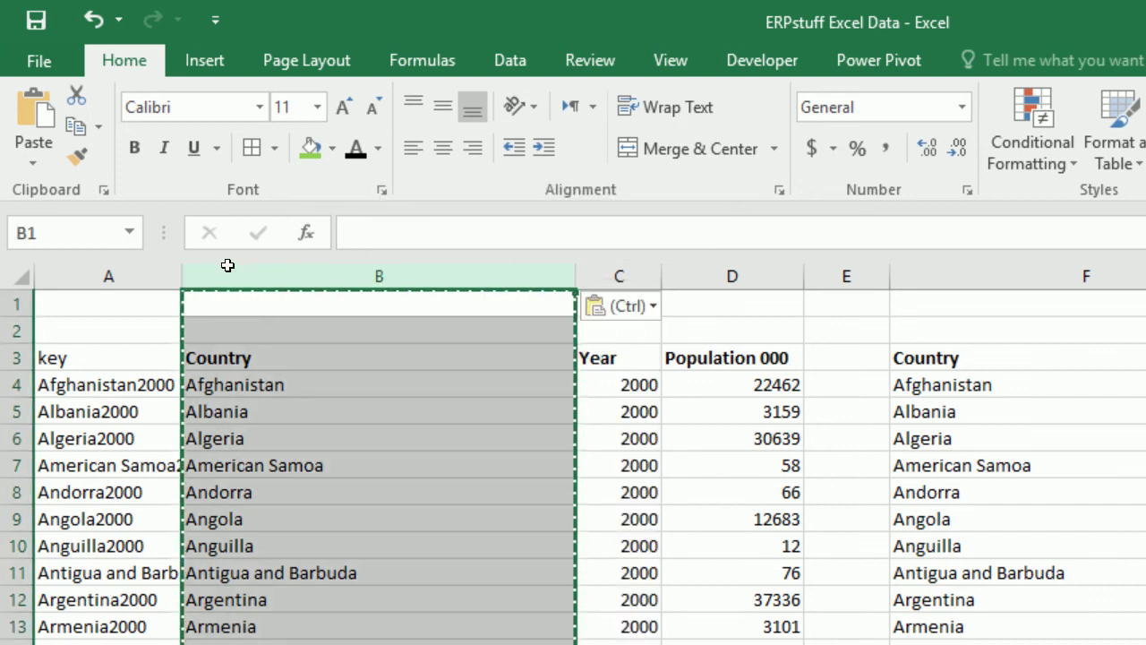
{"action": "key", "text": "Down"}
{"action": "key", "text": "Down"}
{"action": "key", "text": "Down"}
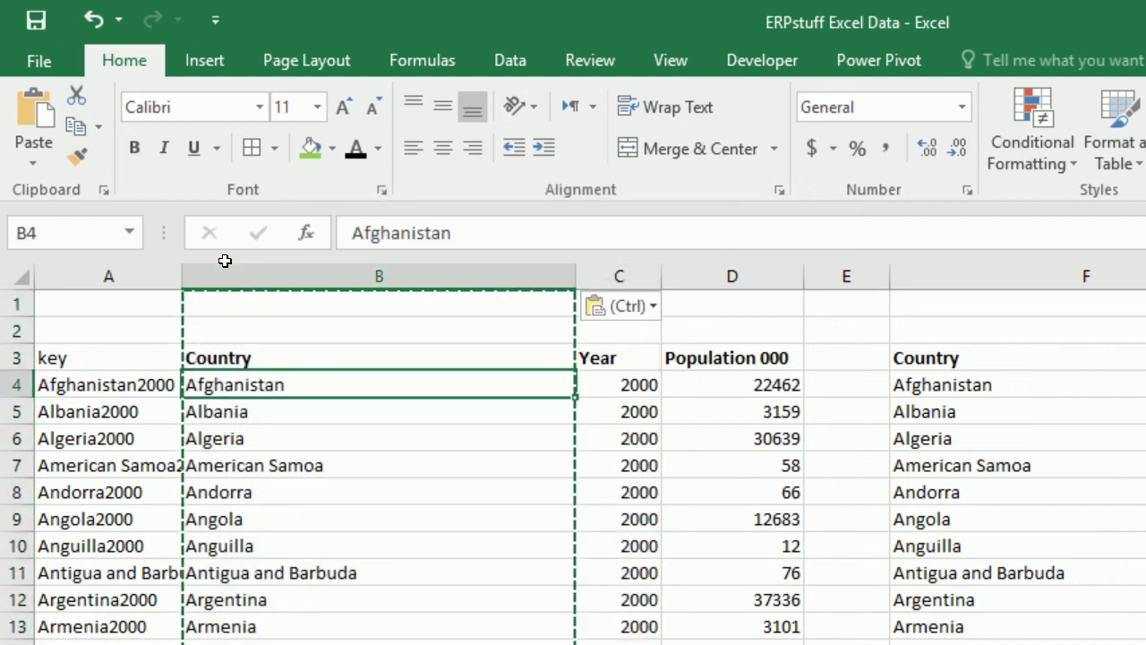
Step through the successive American Samoa matches in column B for each year of the source data.
{"action": "left_click", "coordinate": [243, 276]}
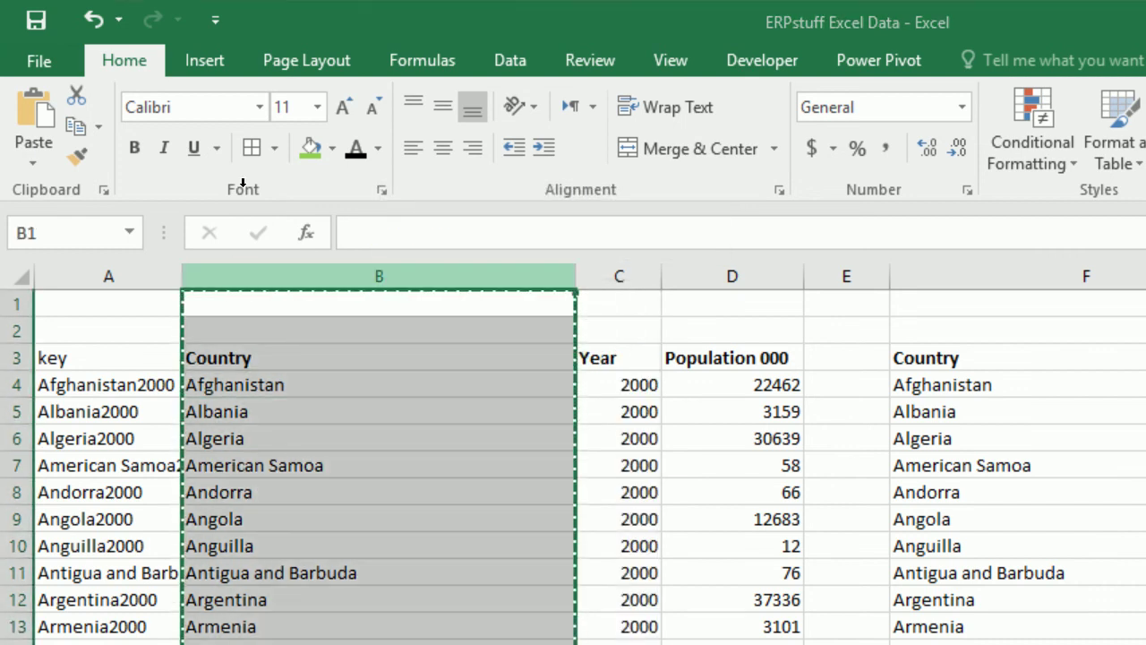
{"action": "key", "text": "shift+F4"}
{"action": "key", "text": "shift+F4"}
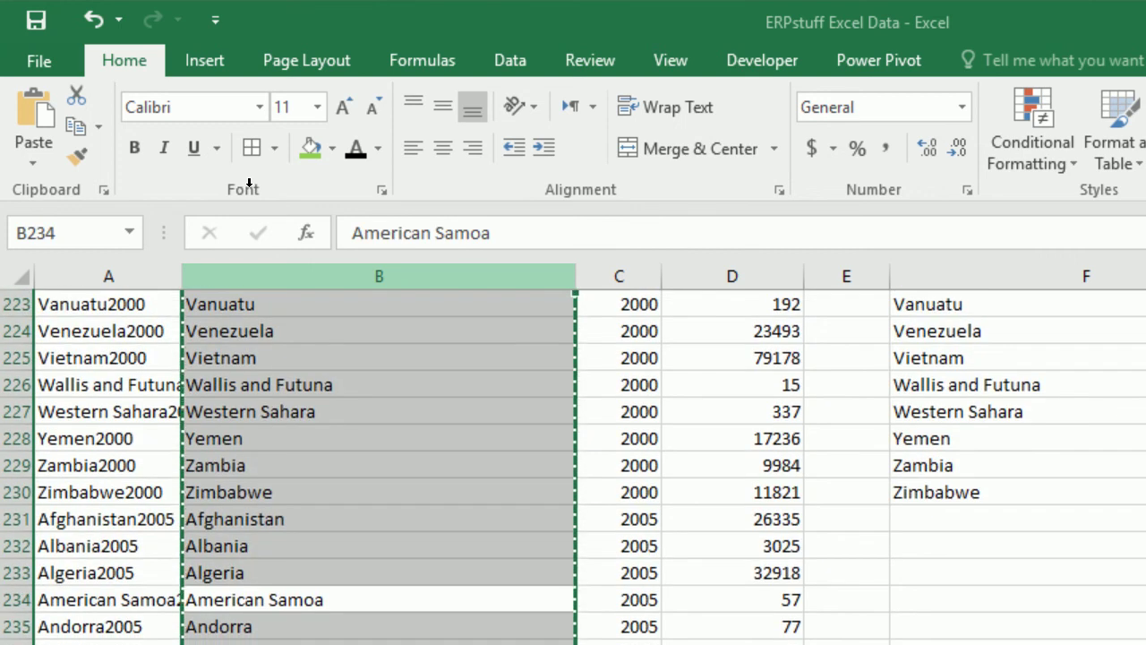
{"action": "key", "text": "shift+F4"}
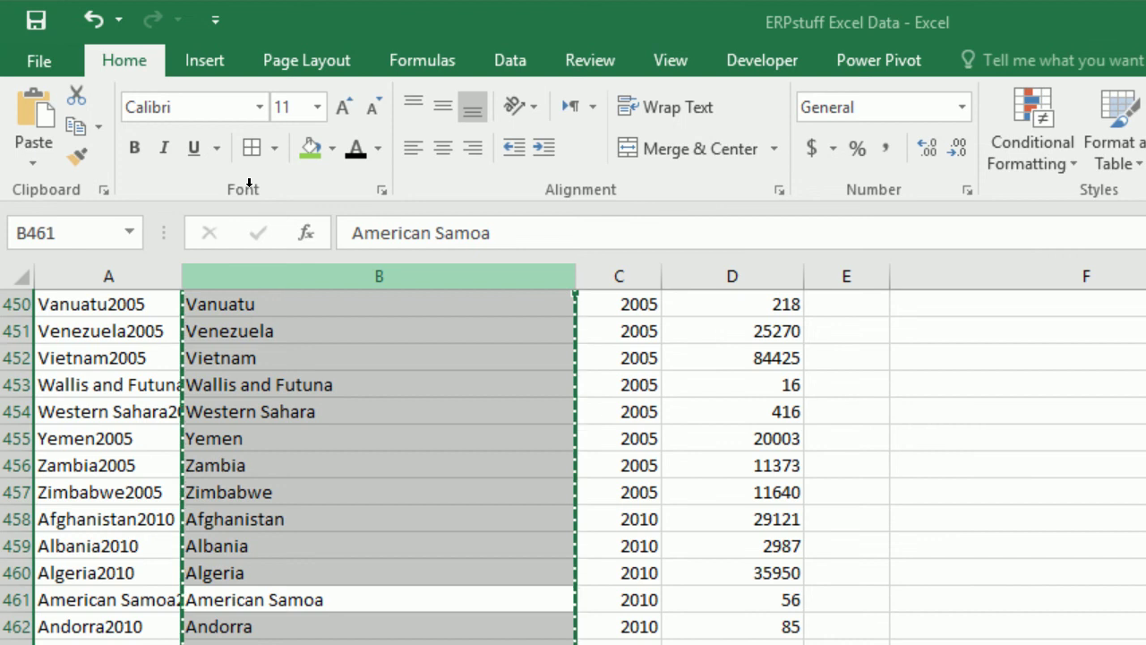
{"action": "key", "text": "shift+F4"}
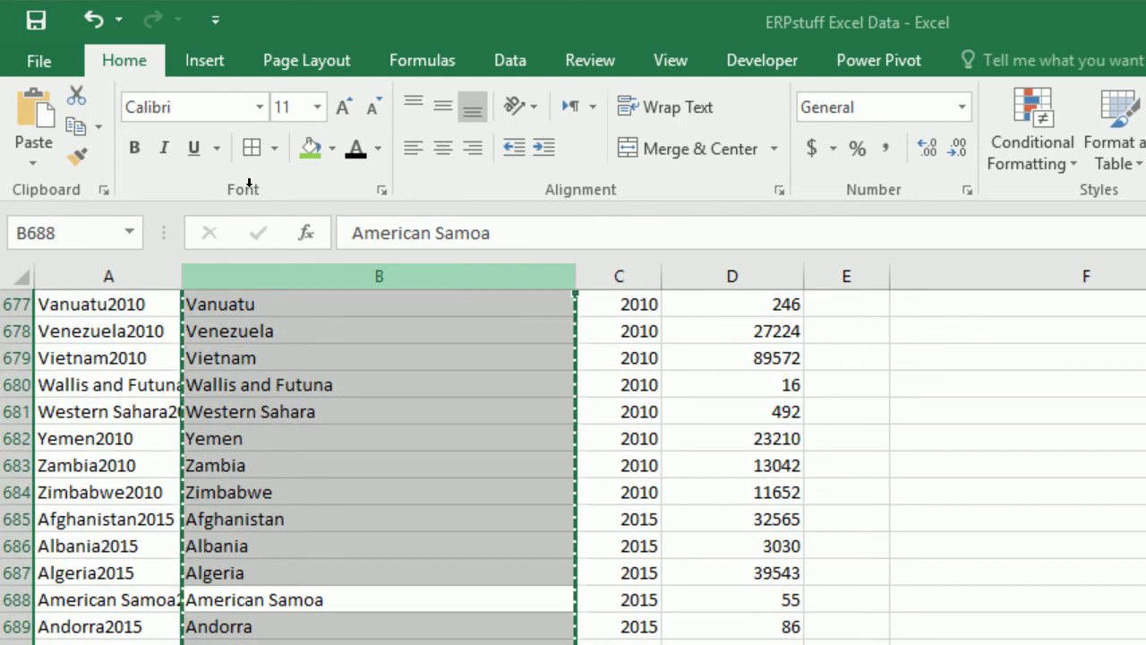
{"action": "key", "text": "ctrl+v"}
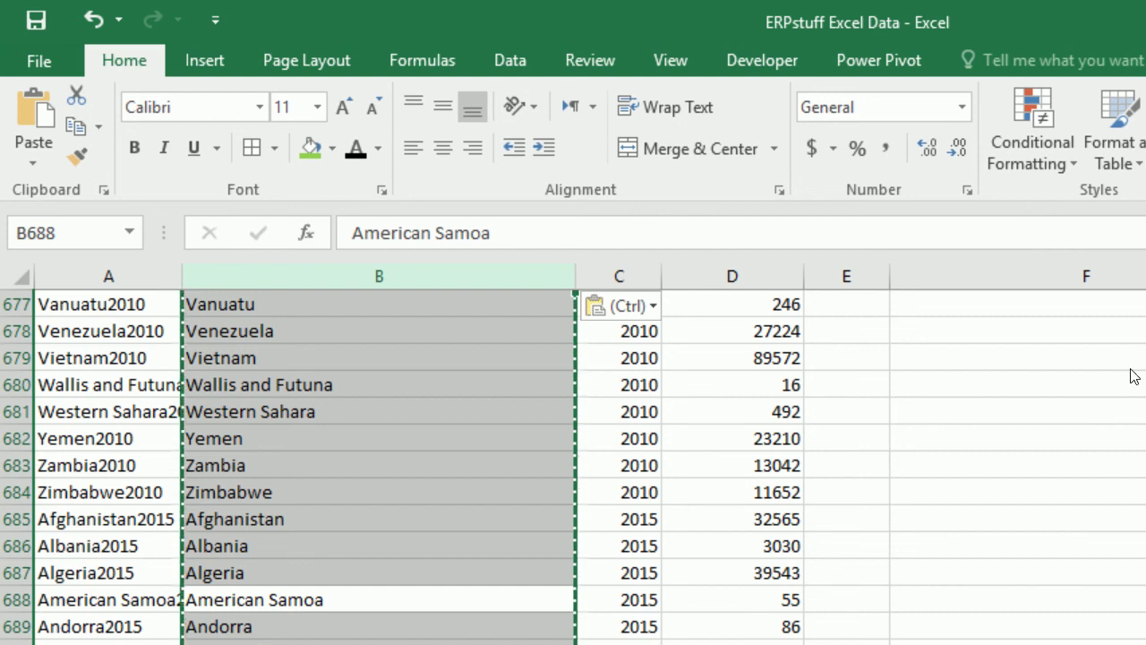
Return to the 2000 year heading in G3 and clear the pending copy of column B.
{"action": "left_click_drag", "start_coordinate": [1141, 493], "coordinate": [1145, 196]}
{"action": "key", "text": "ctrl+v"}
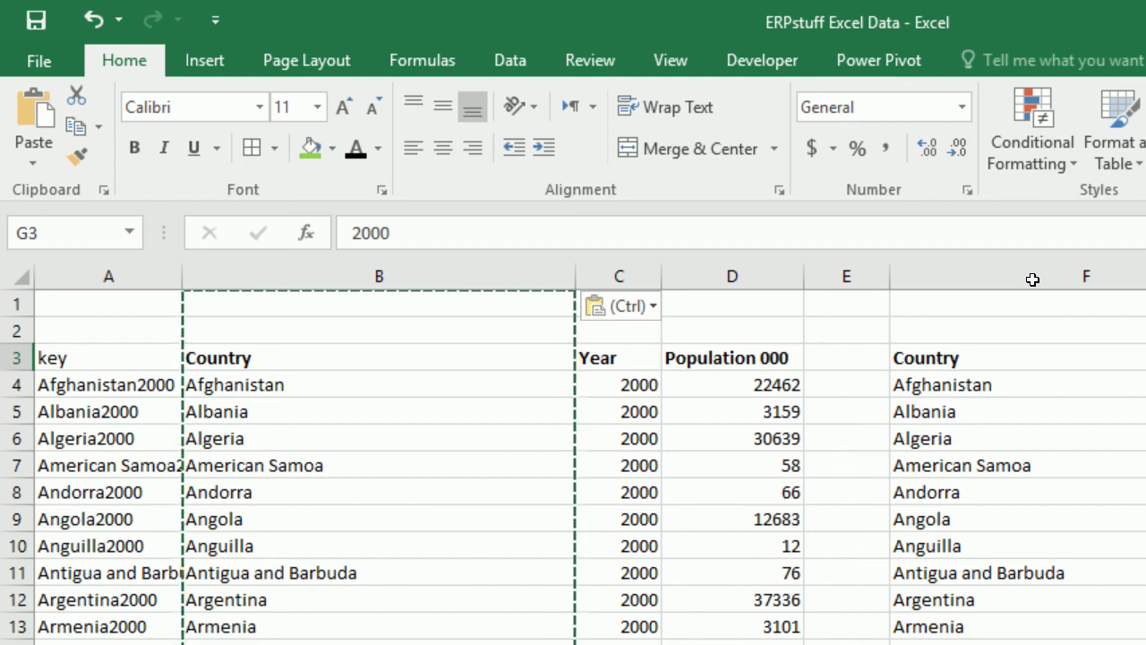
{"action": "key", "text": "Escape"}
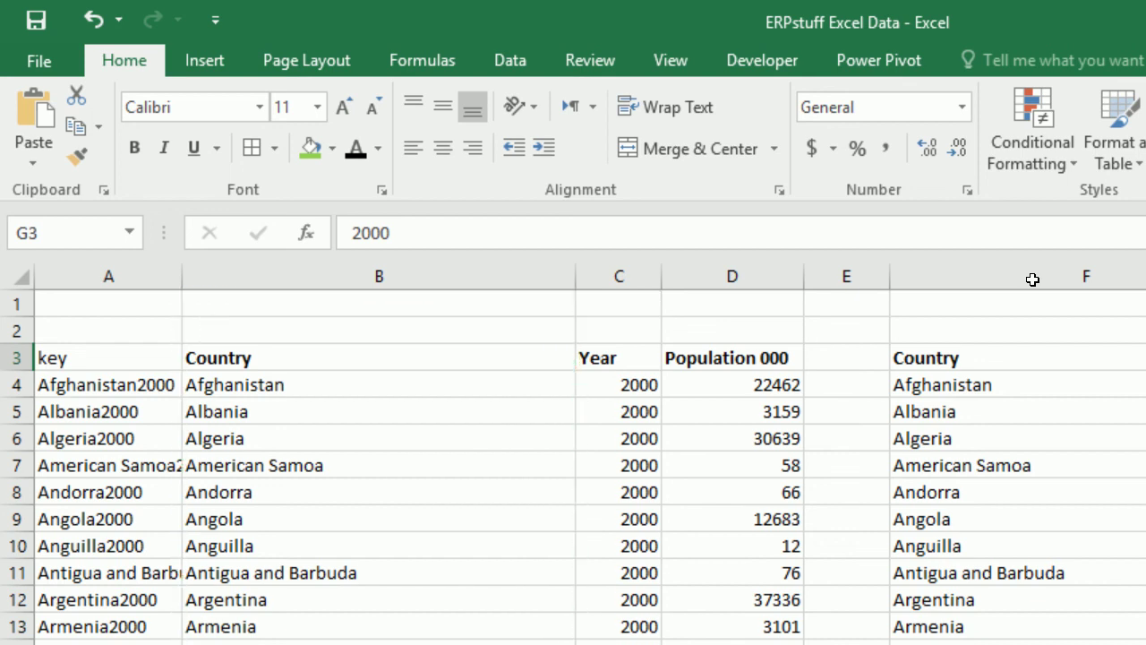